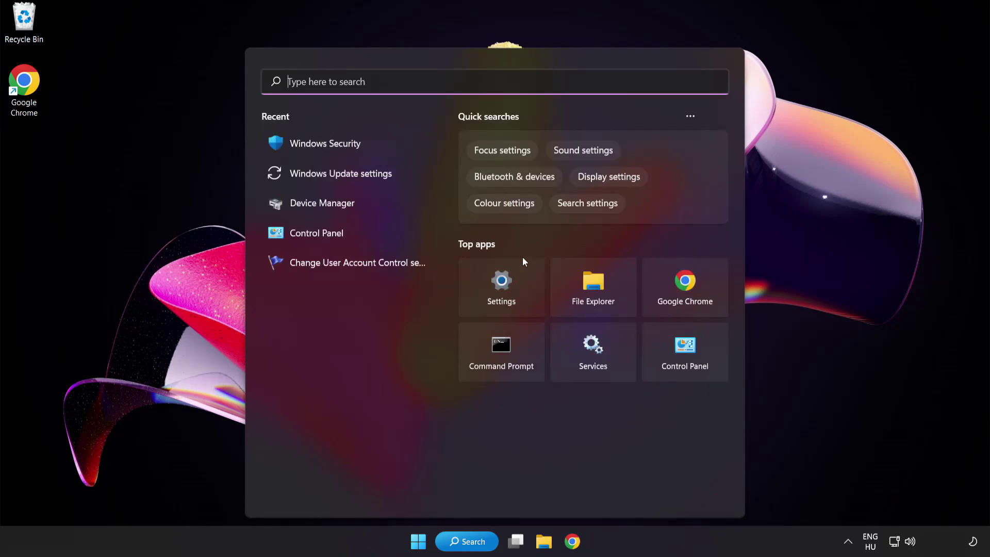
Search Windows for "device manager", open Device Manager, and move its window toward the middle of the desktop.
text(de)
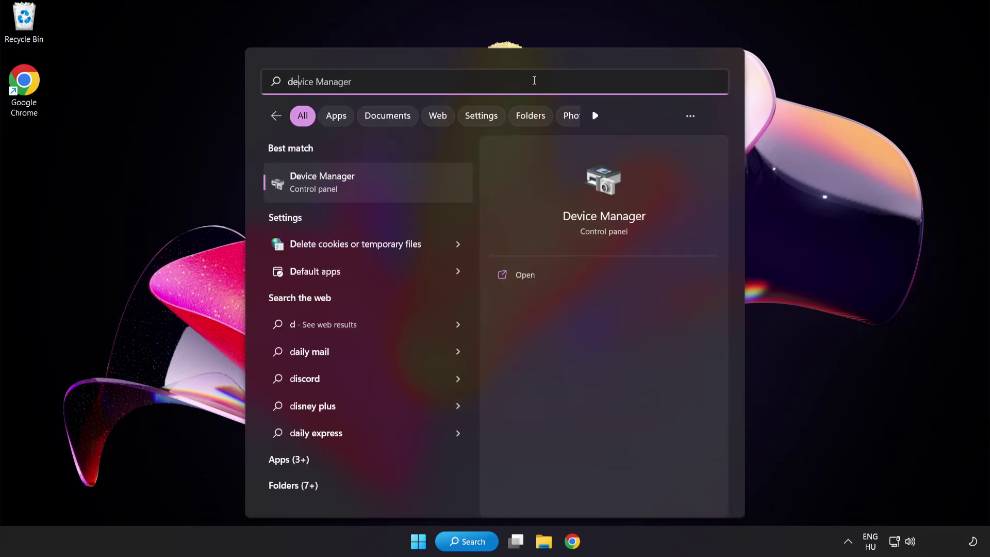
text(vice manager)
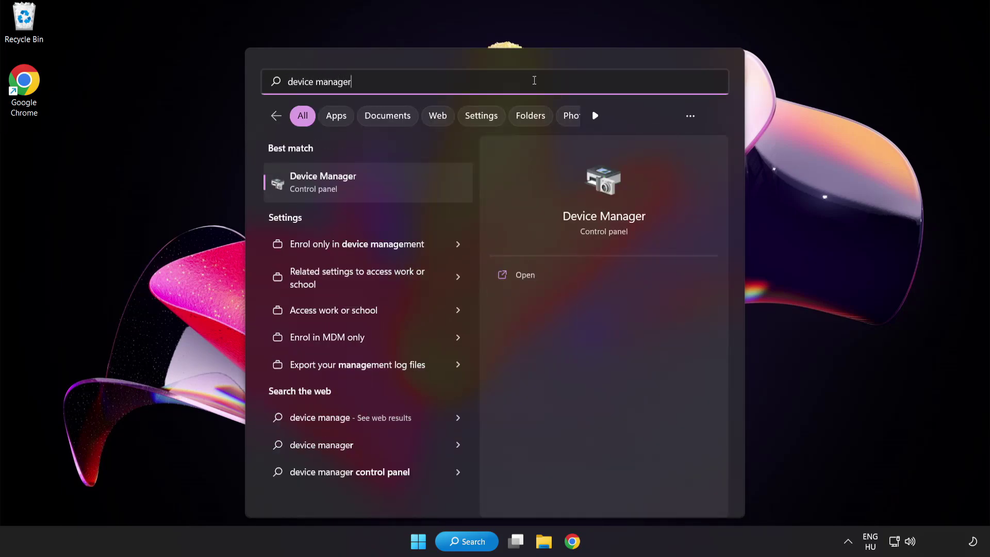
click(396, 188)
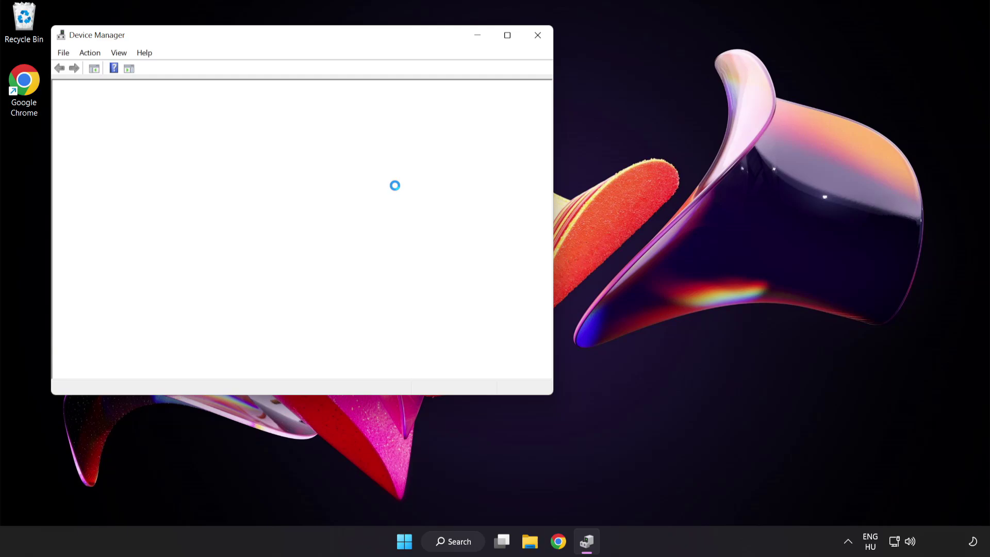
drag(319, 40, 485, 104)
Run an automatic driver update search for the VMware SVGA 3D display adapter, then close Device Manager.
click(278, 212)
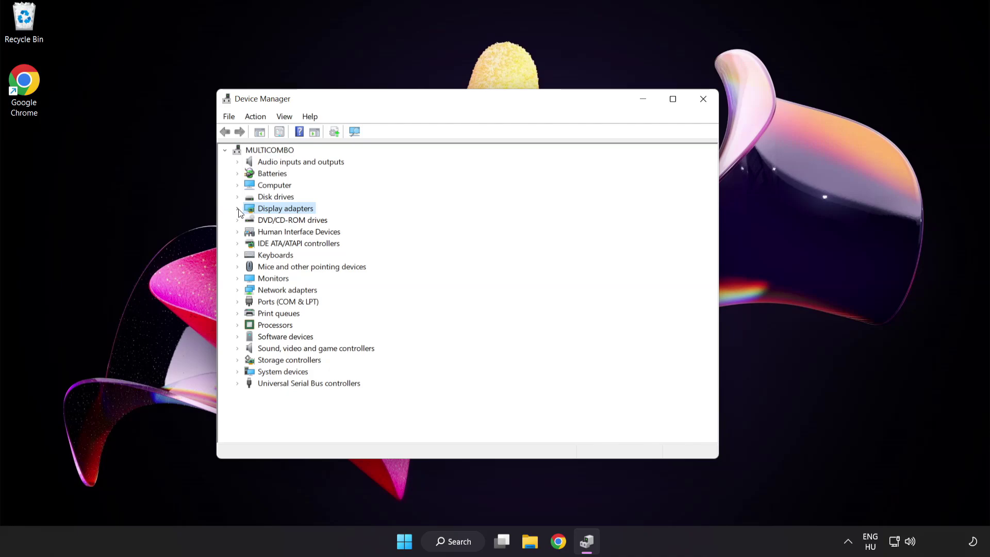
click(238, 209)
click(266, 221)
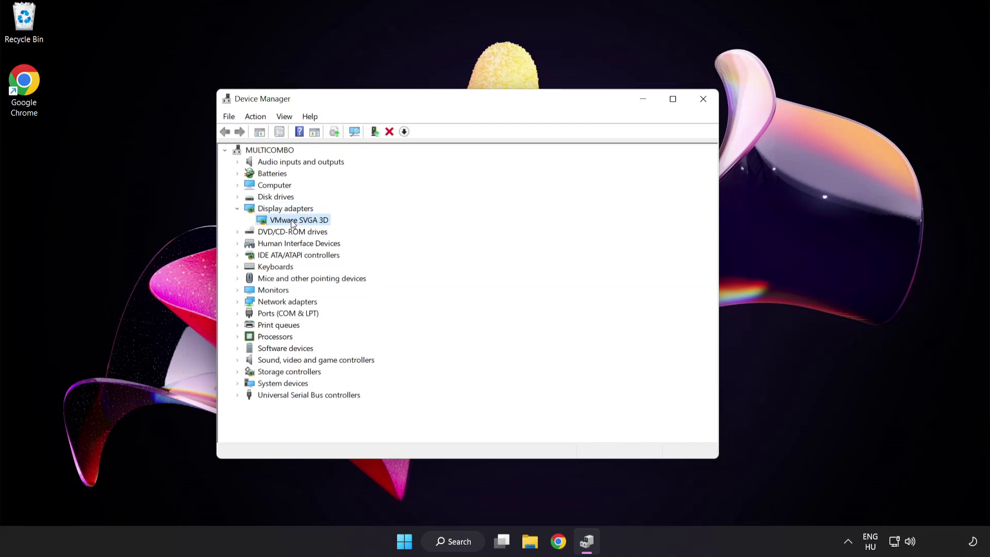
right_click(292, 221)
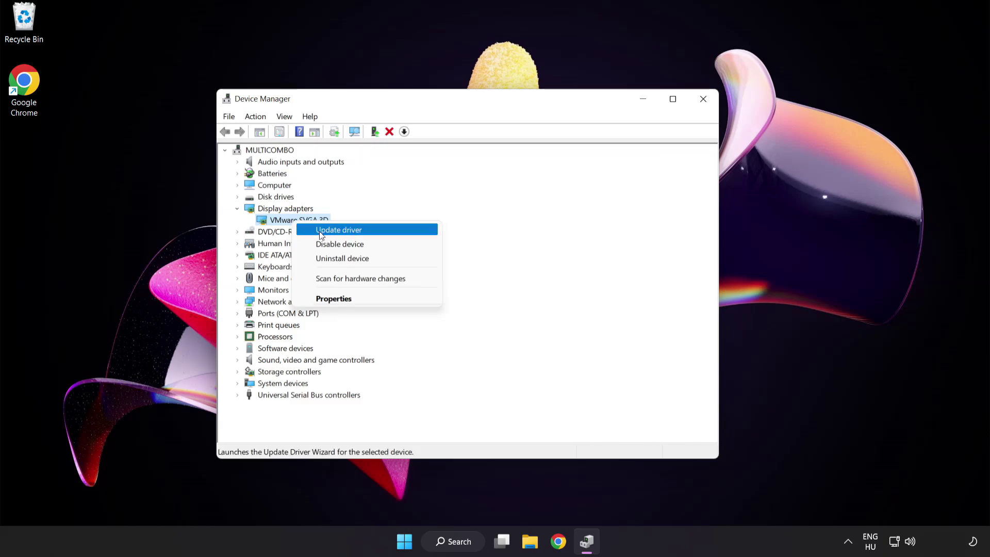
click(384, 230)
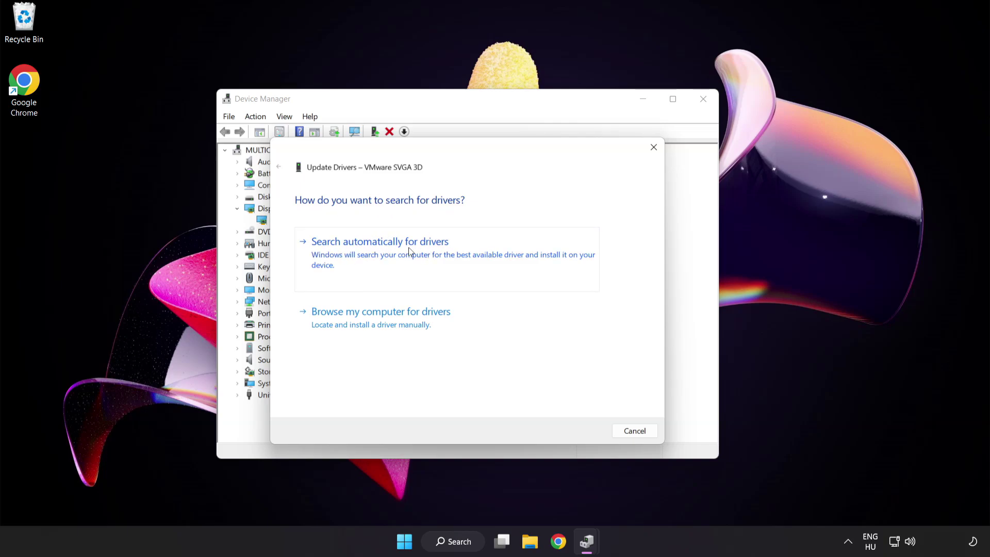
click(432, 252)
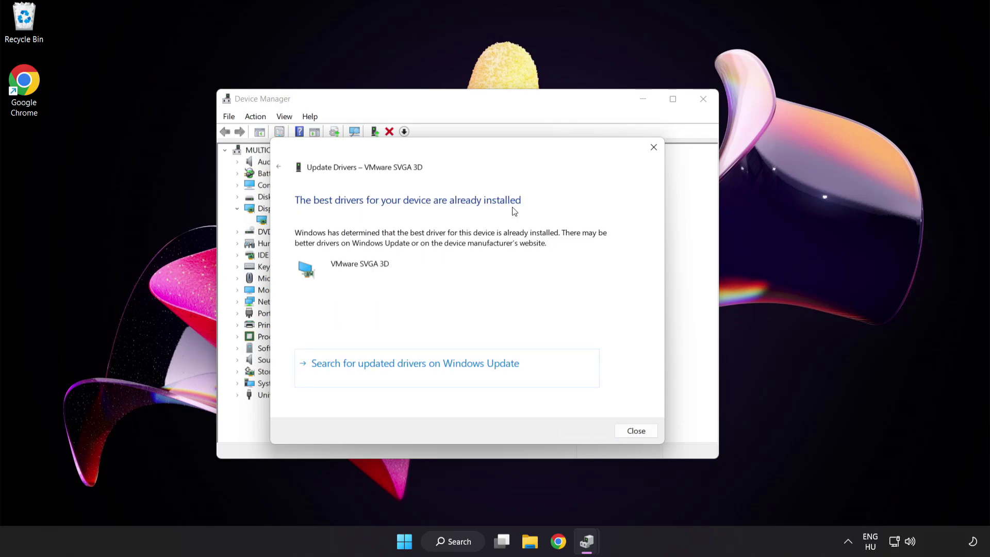
click(633, 432)
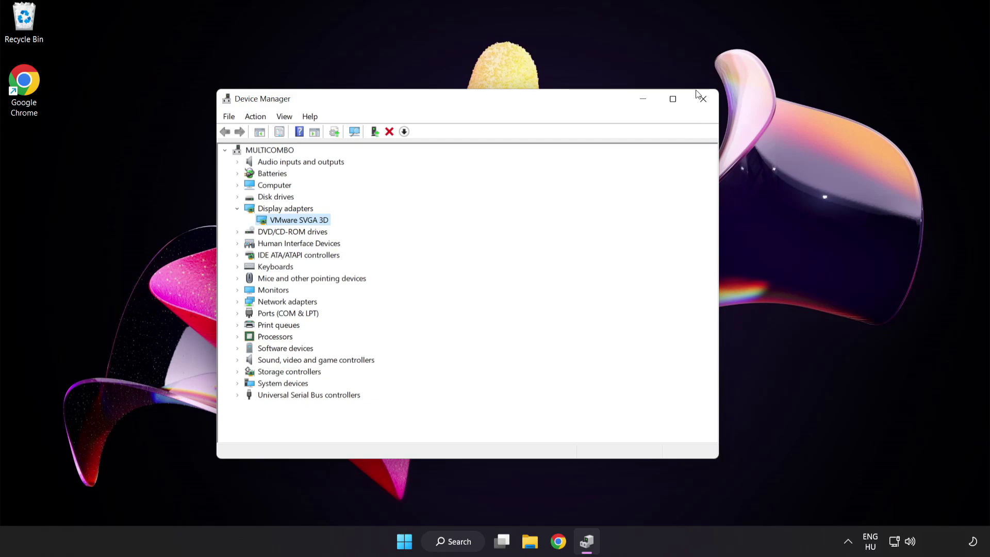
click(704, 103)
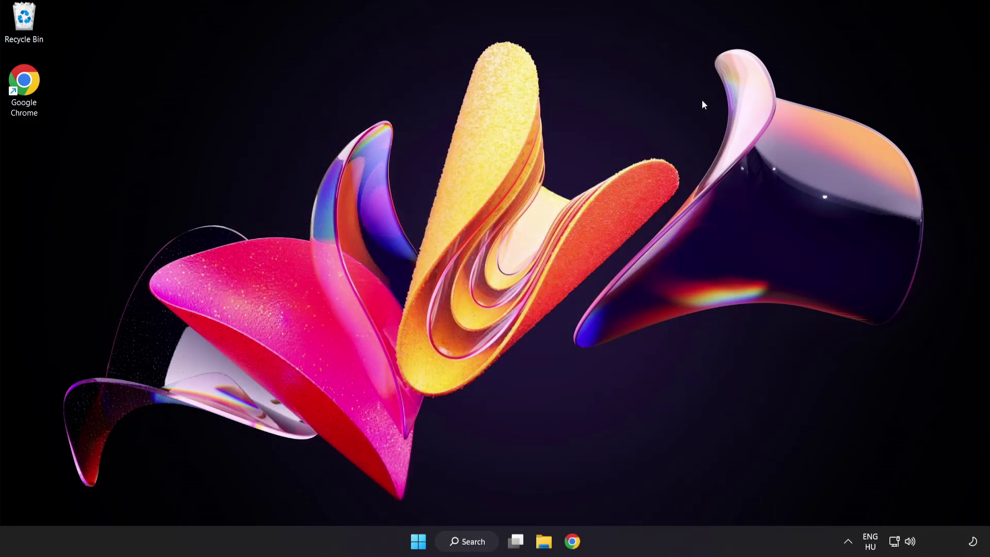
Find the Windows Update settings by searching for "update", check for updates, and close Settings.
click(479, 547)
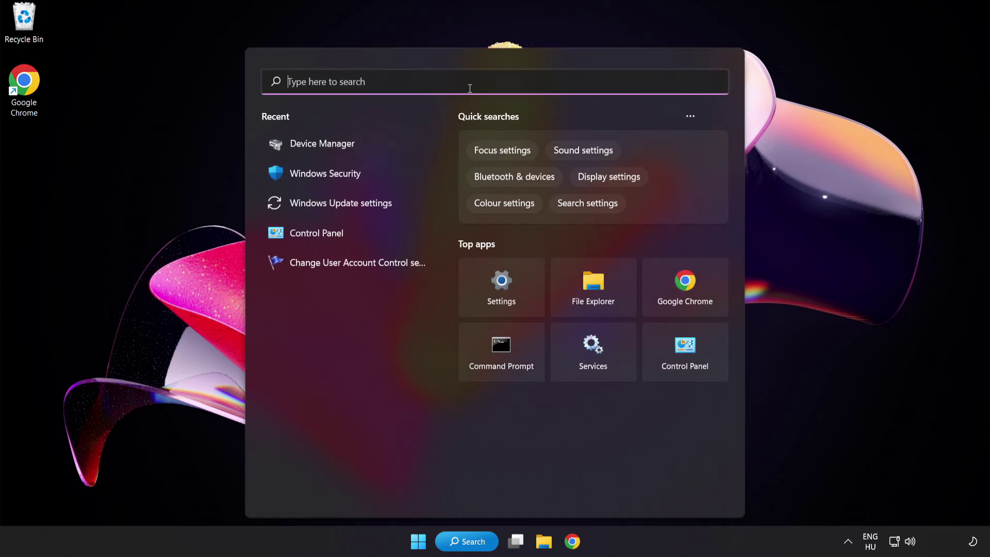
text(update)
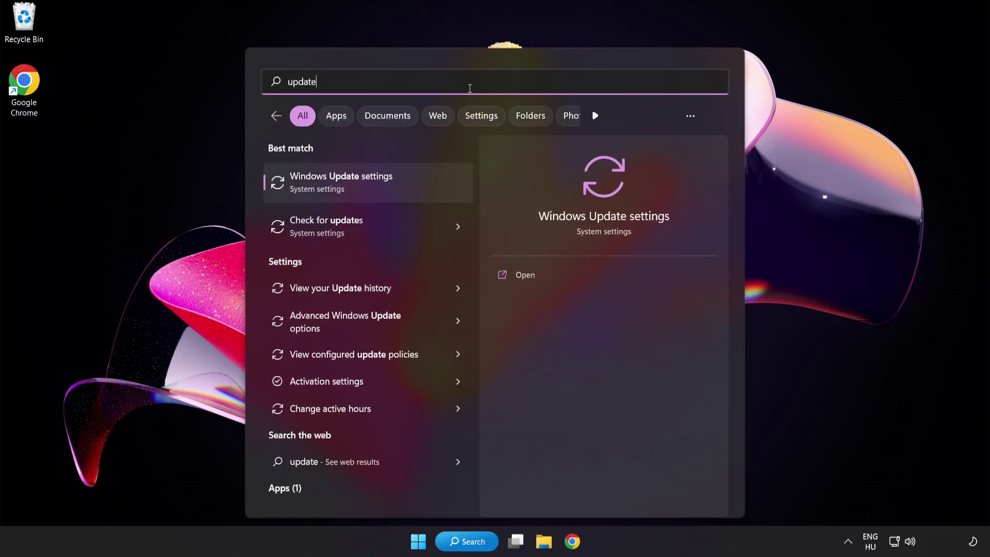
click(378, 188)
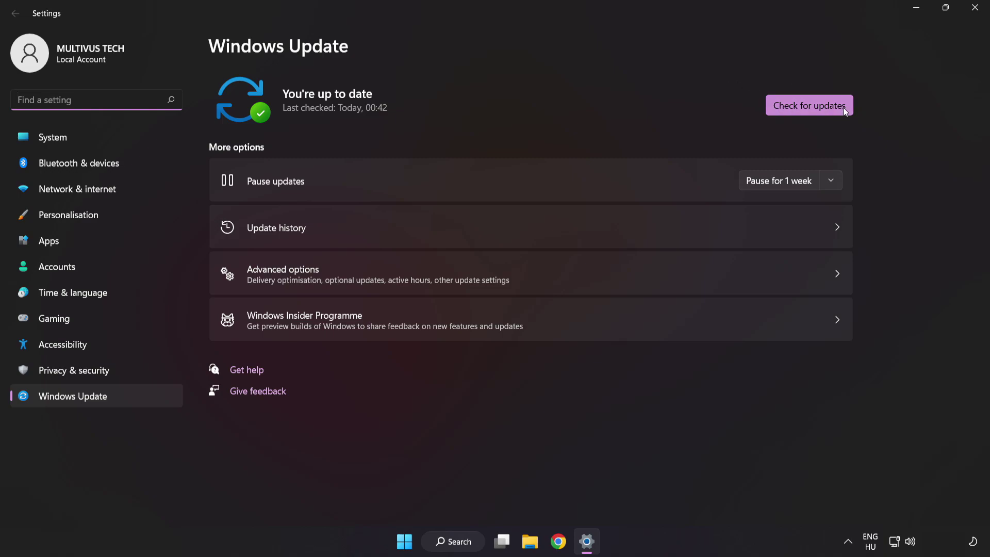
click(806, 111)
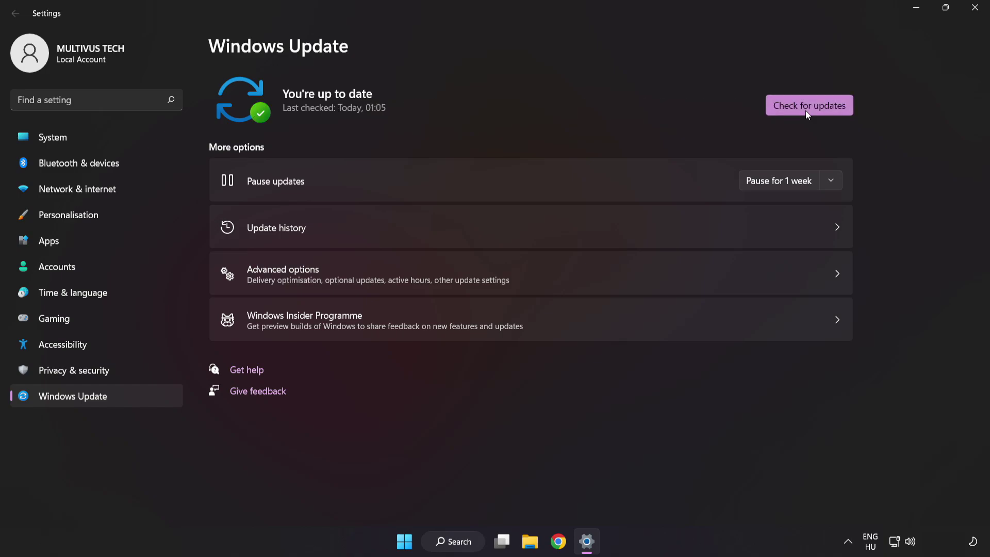
click(974, 15)
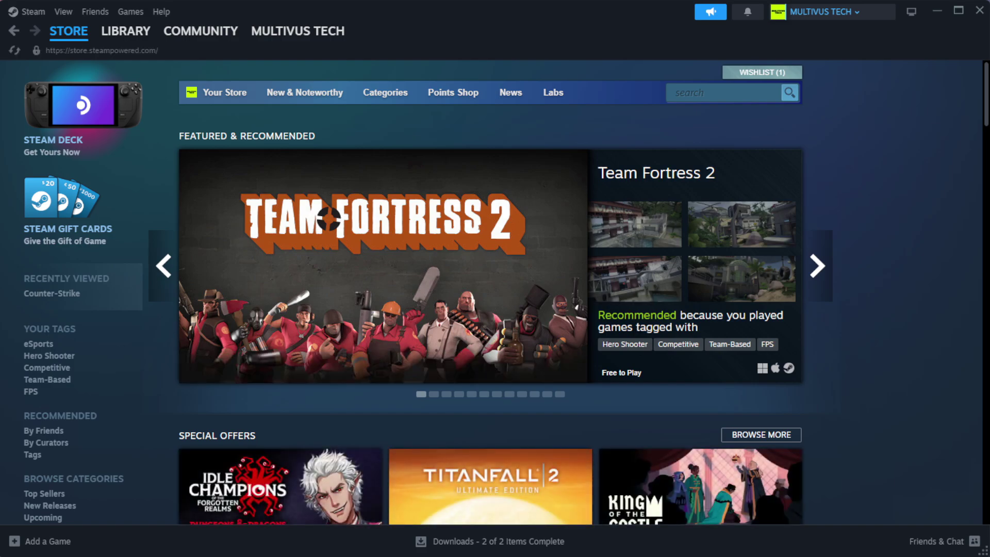
Switch to Steam and verify the integrity of the installed files of the favorite game in the library.
mouse_move(144, 37)
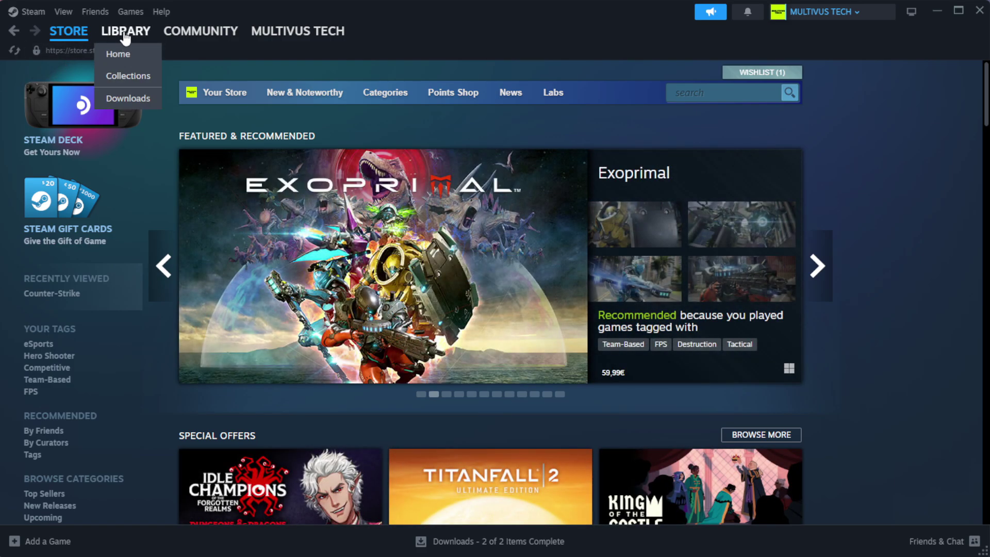
click(143, 54)
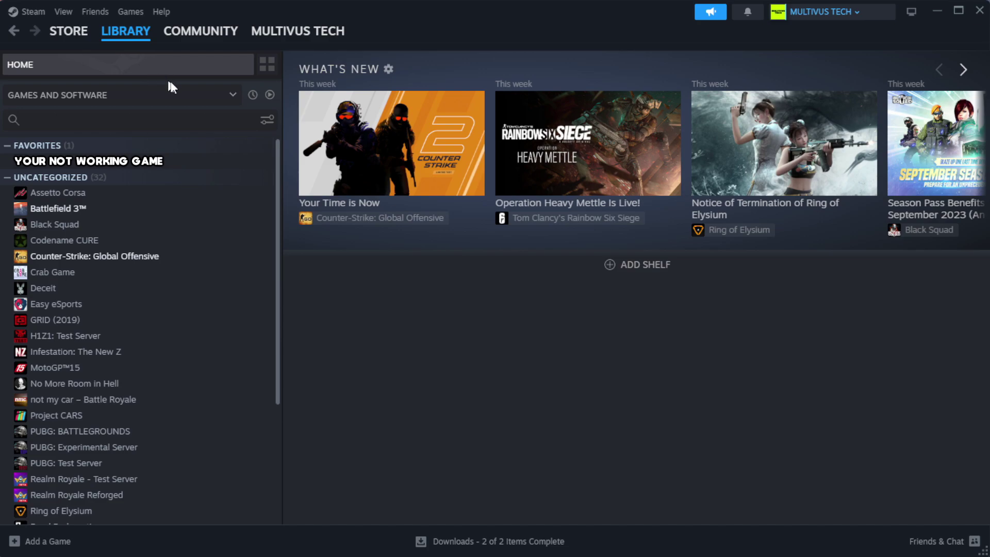
right_click(244, 169)
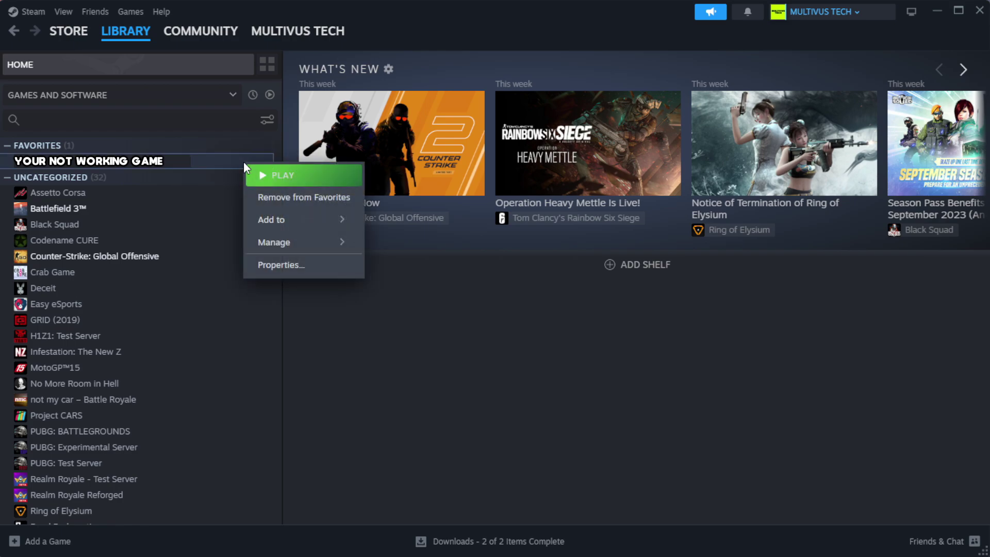
click(309, 269)
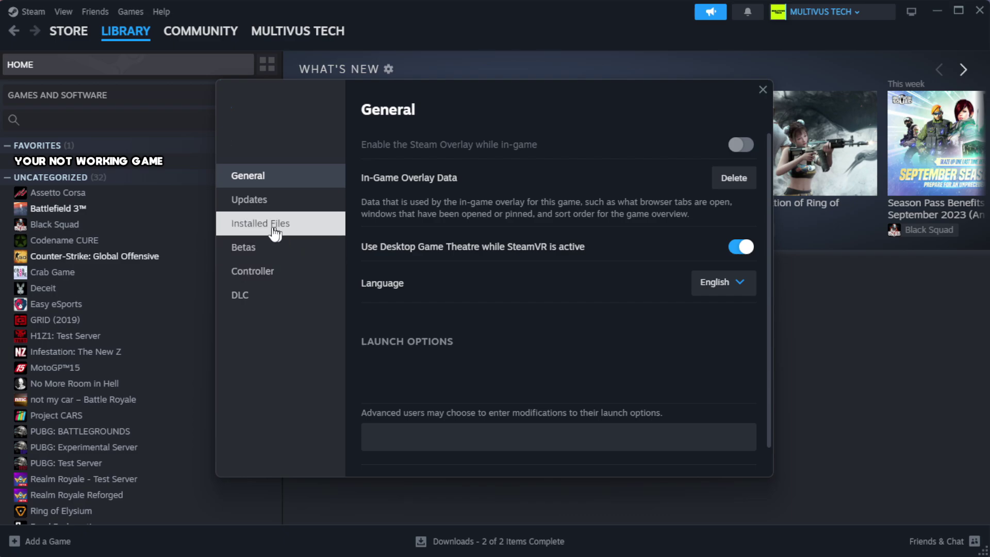
click(326, 236)
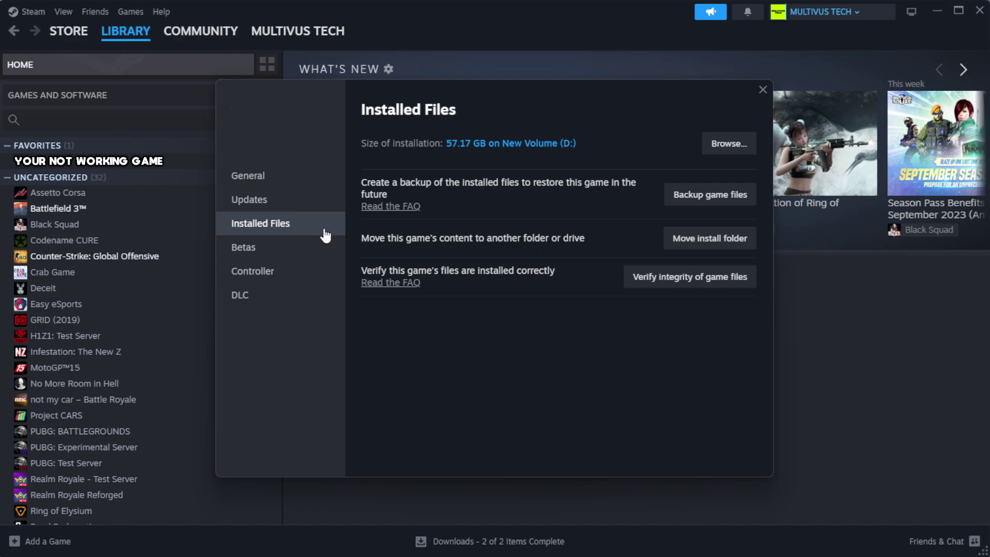
click(696, 285)
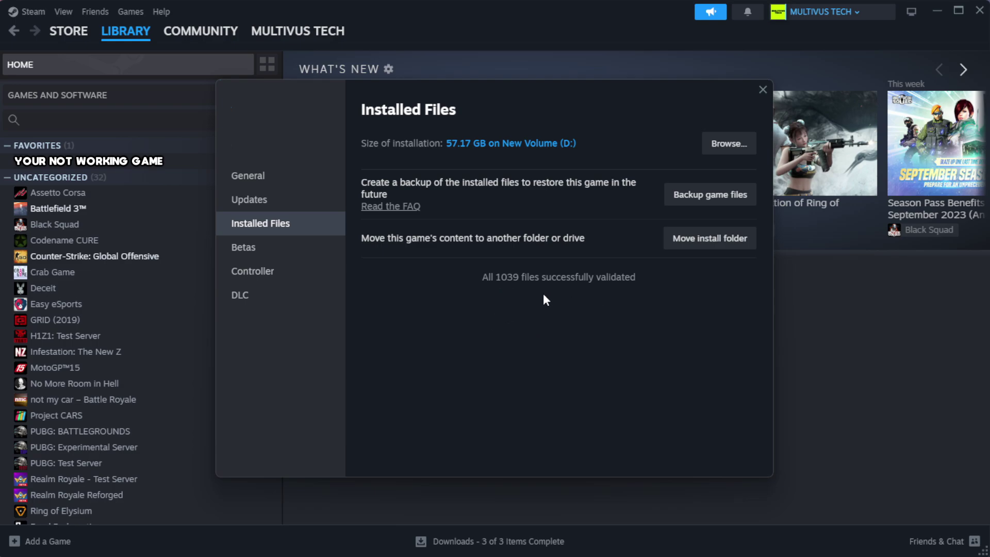
Browse to the game's installation folder and open the properties of the YOUR NOT WORKING GAME shortcut.
click(727, 144)
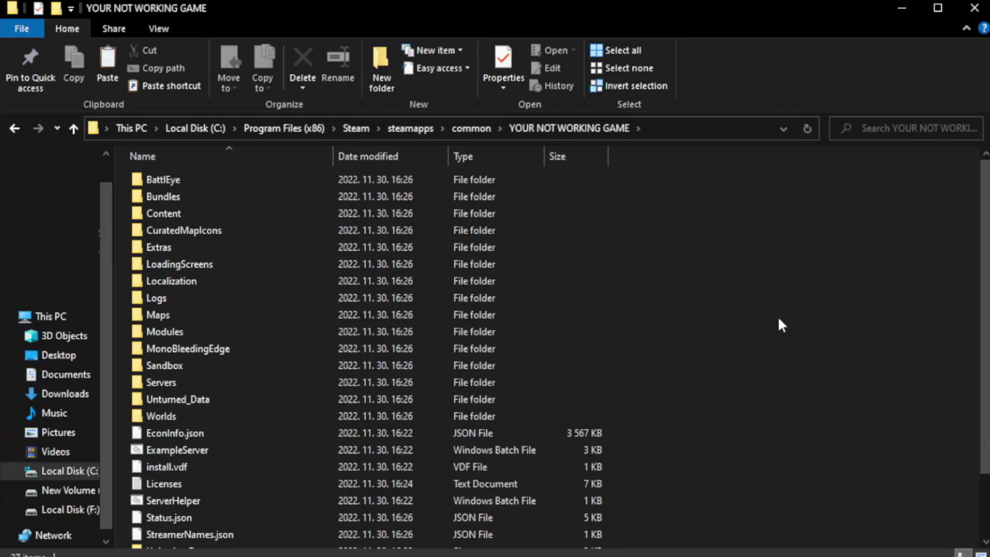
drag(985, 308, 988, 368)
click(342, 542)
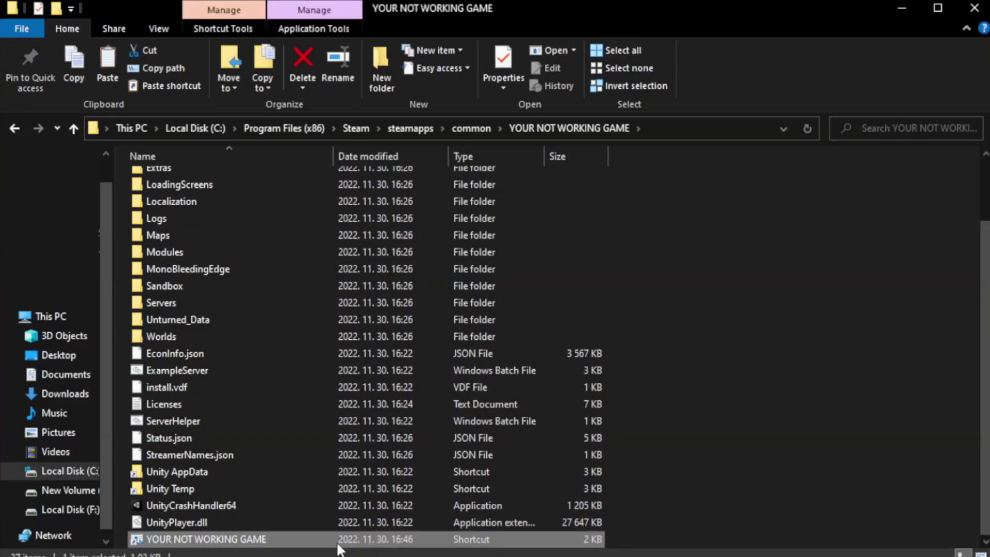
right_click(331, 541)
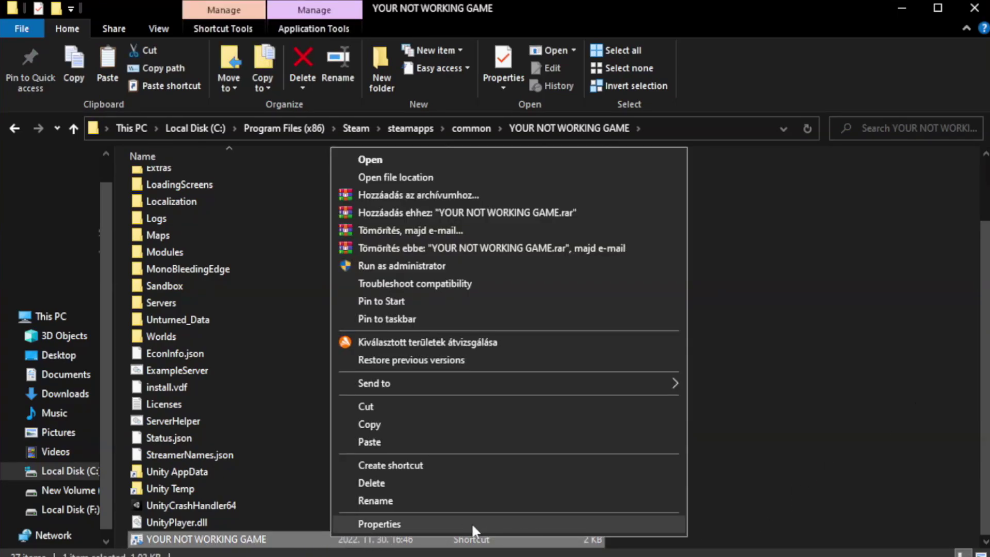
click(505, 521)
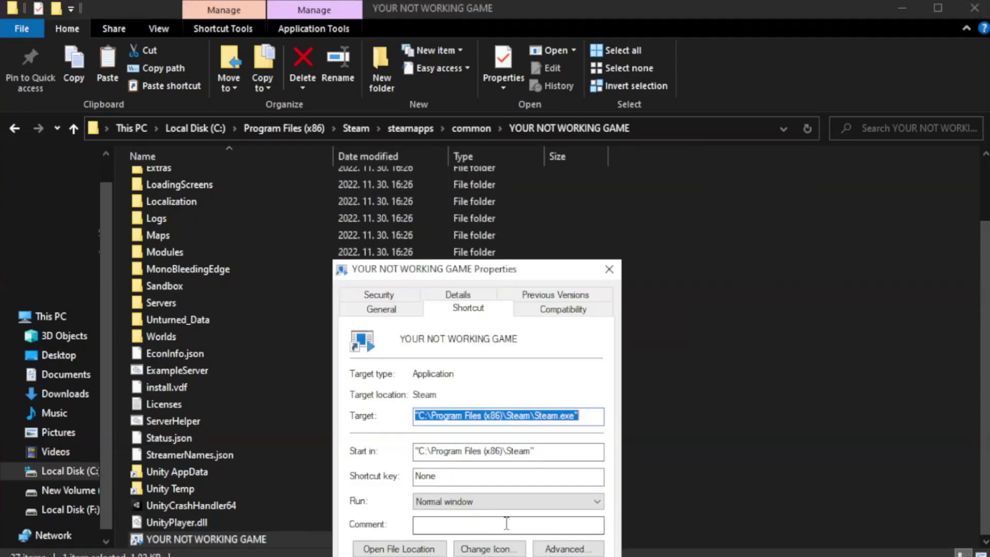
drag(495, 271, 497, 102)
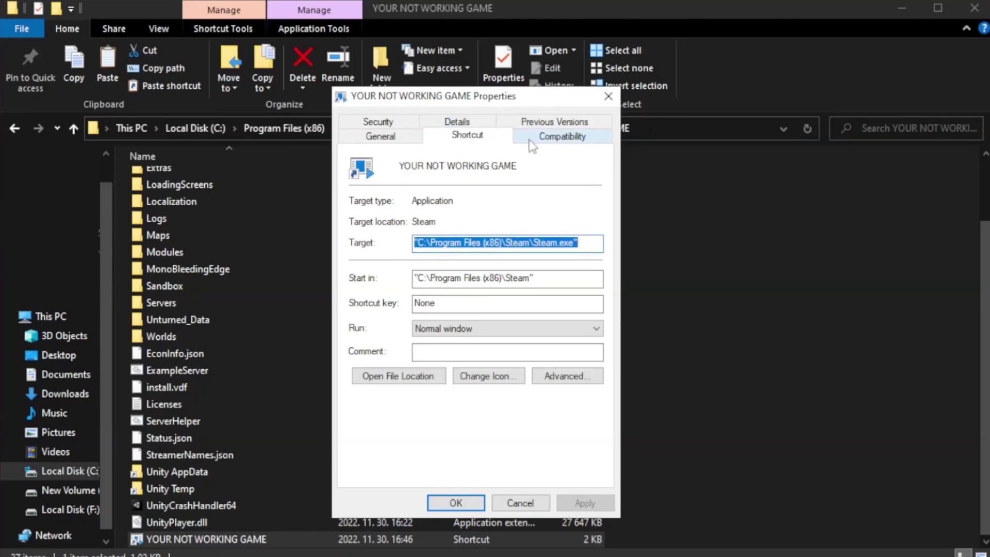
Apply Windows 8 compatibility mode, disabled fullscreen optimizations and running as administrator to the game shortcut, then close the folder.
click(557, 138)
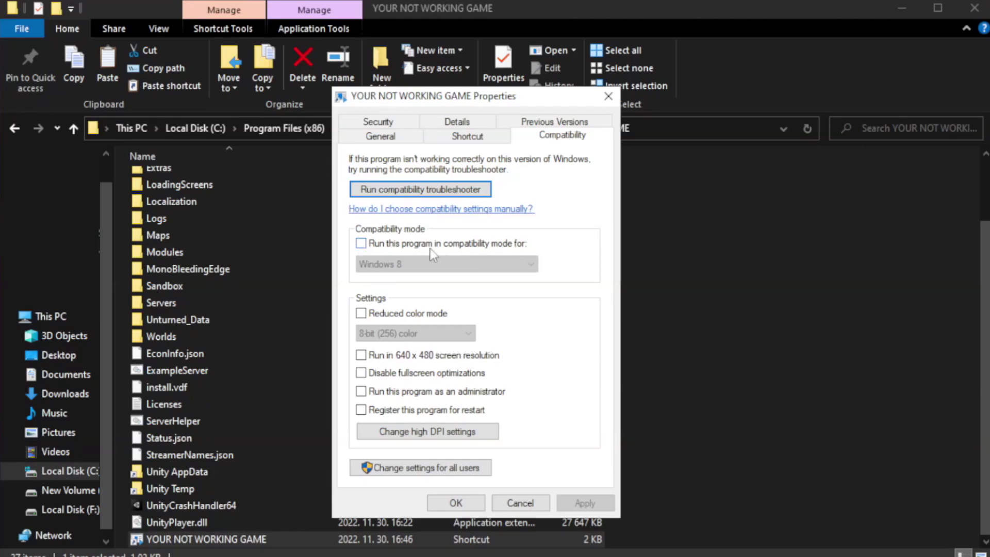
click(393, 247)
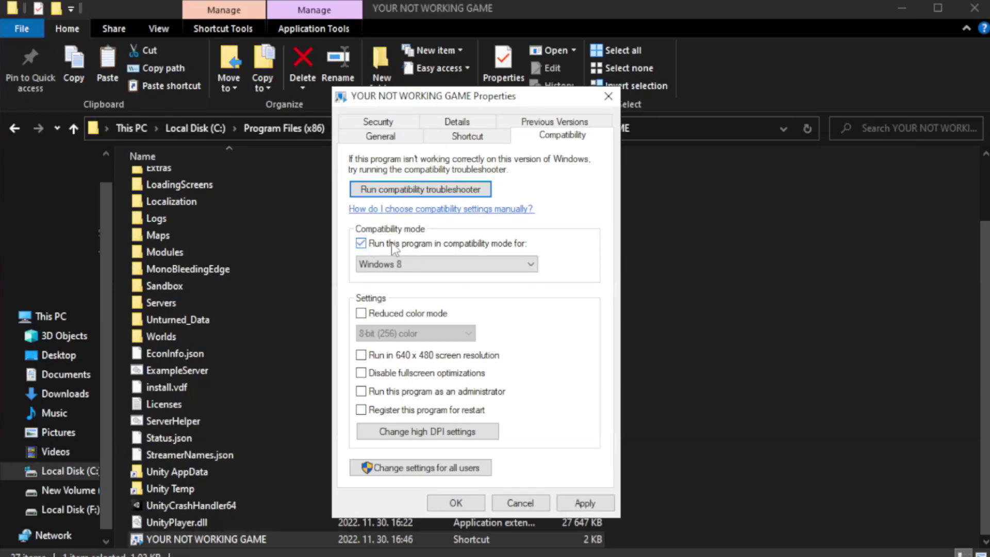
click(422, 260)
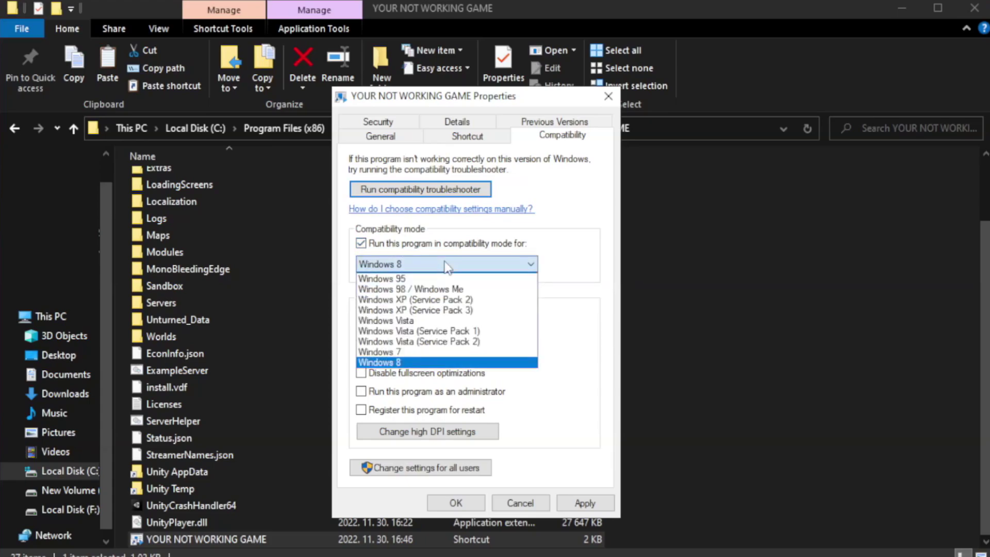
click(419, 363)
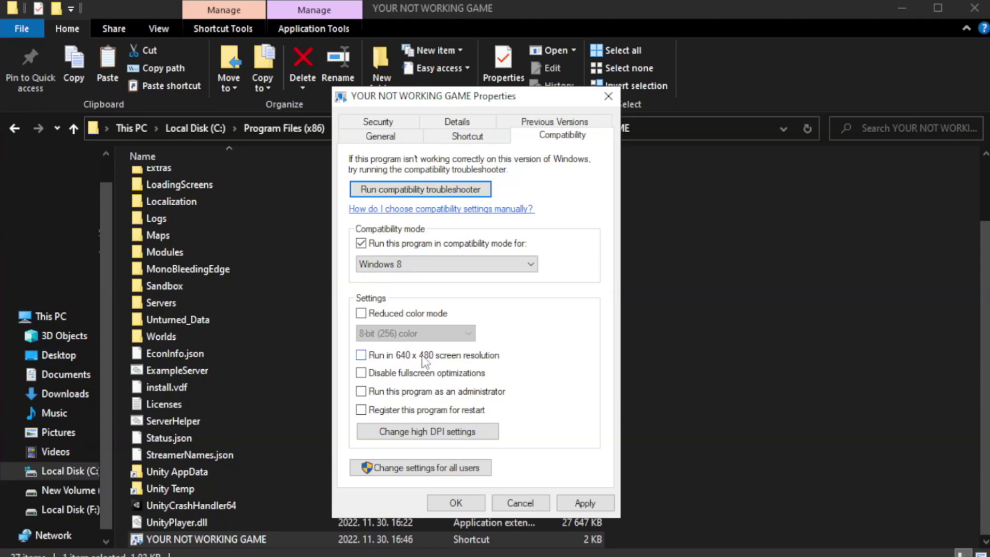
click(386, 379)
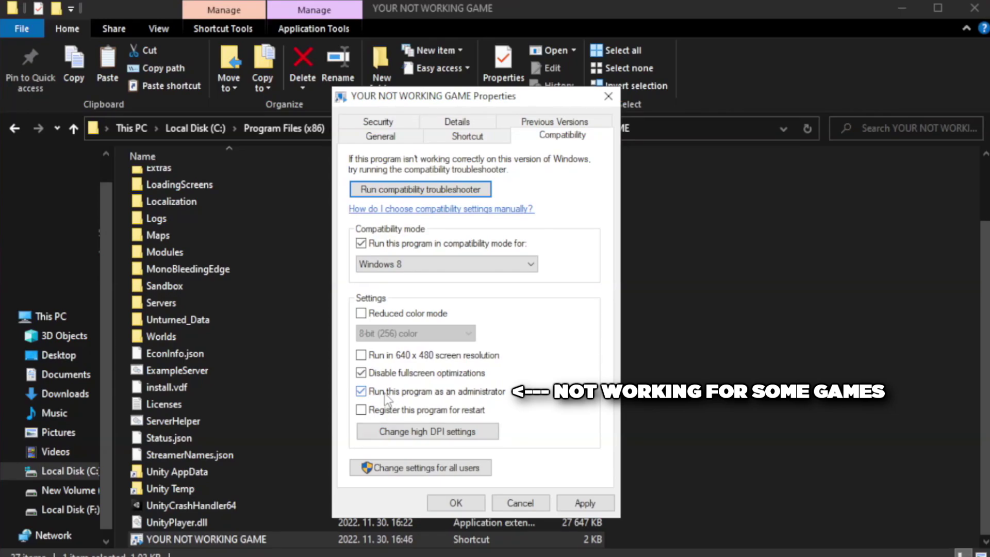
click(582, 503)
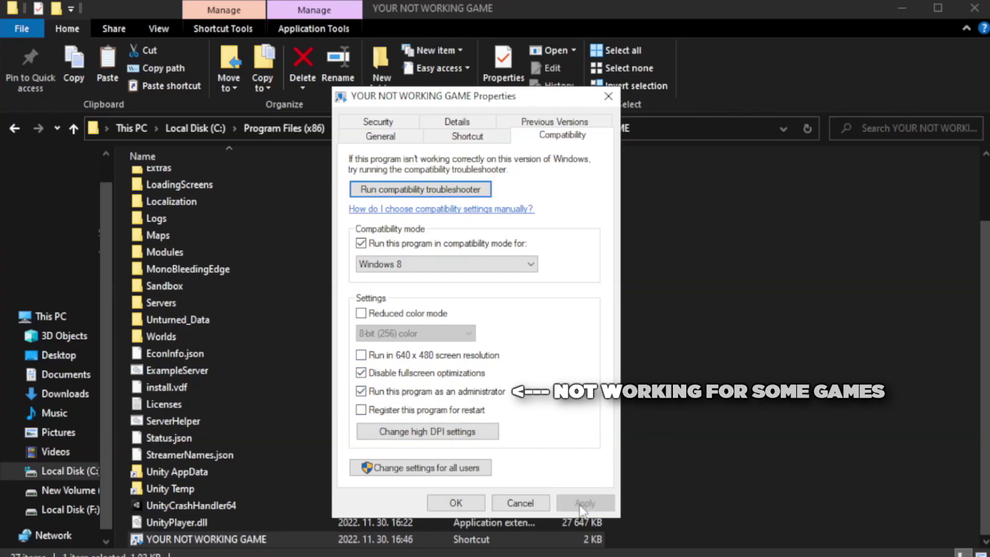
click(454, 503)
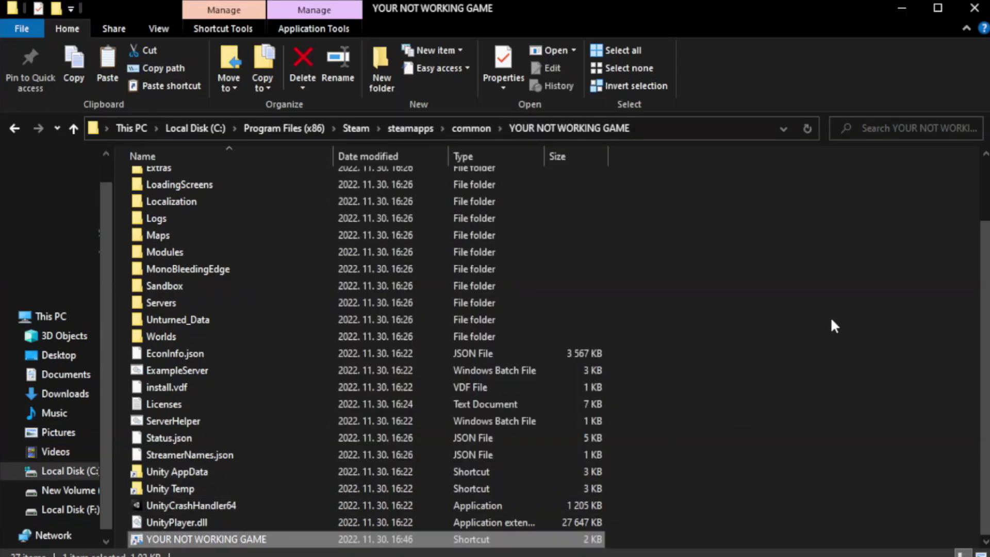
click(974, 10)
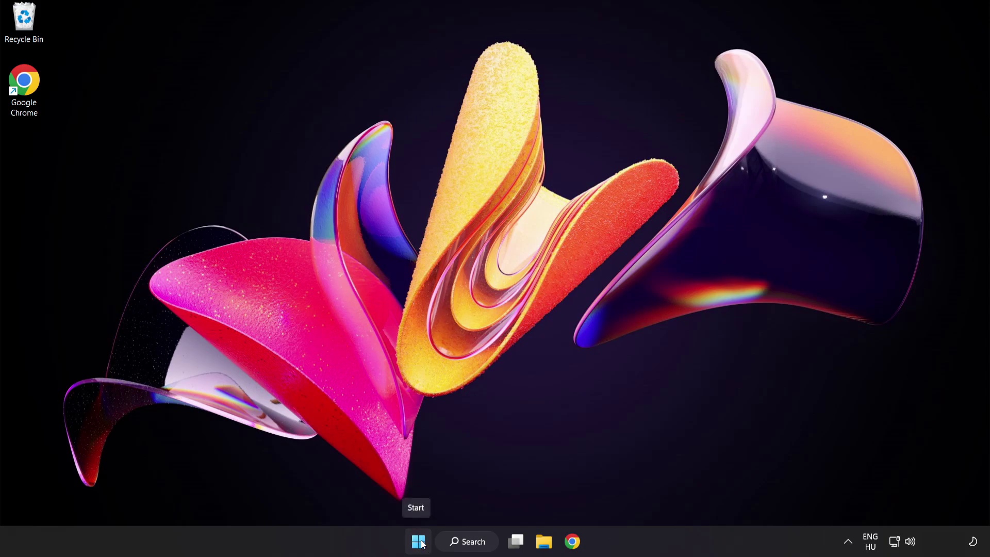
Disable Cortana, Phone Link, Terminal and the Windows Security notification icon at startup in Task Manager, and close it.
right_click(421, 545)
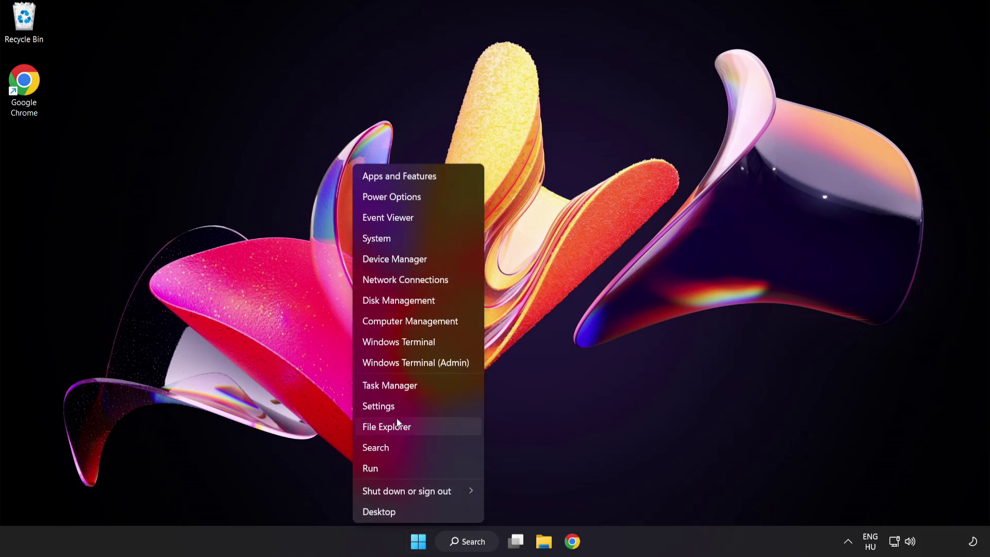
click(428, 385)
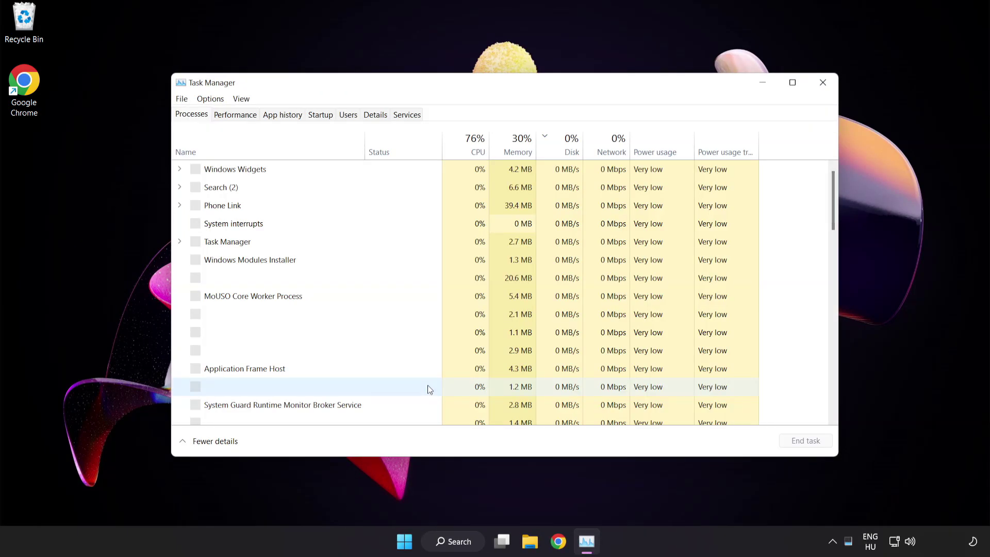
click(321, 115)
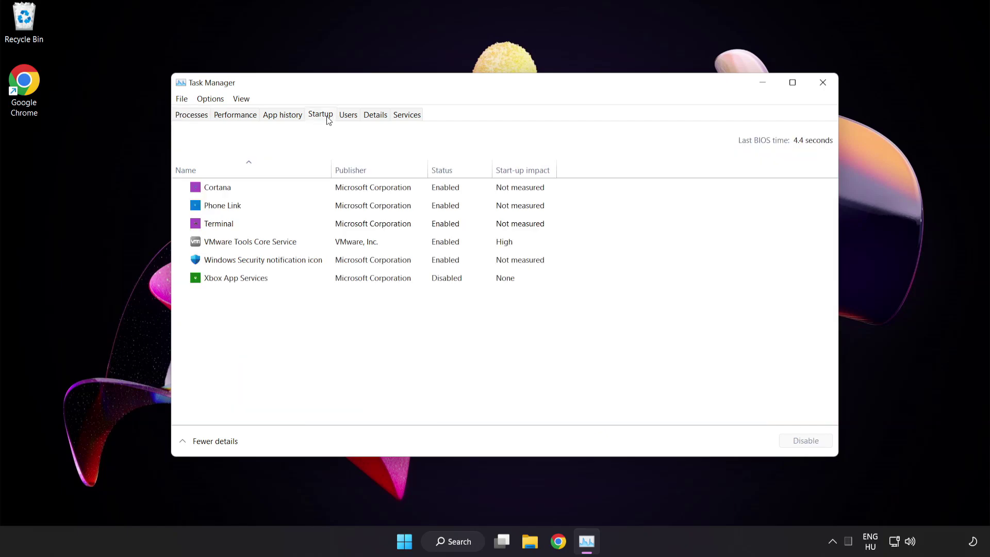
click(330, 193)
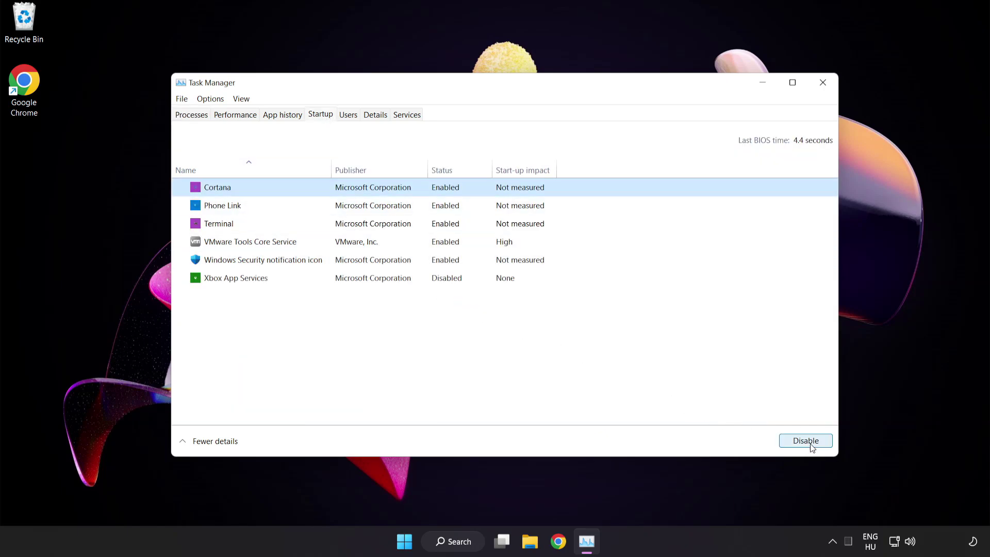
click(806, 440)
click(308, 205)
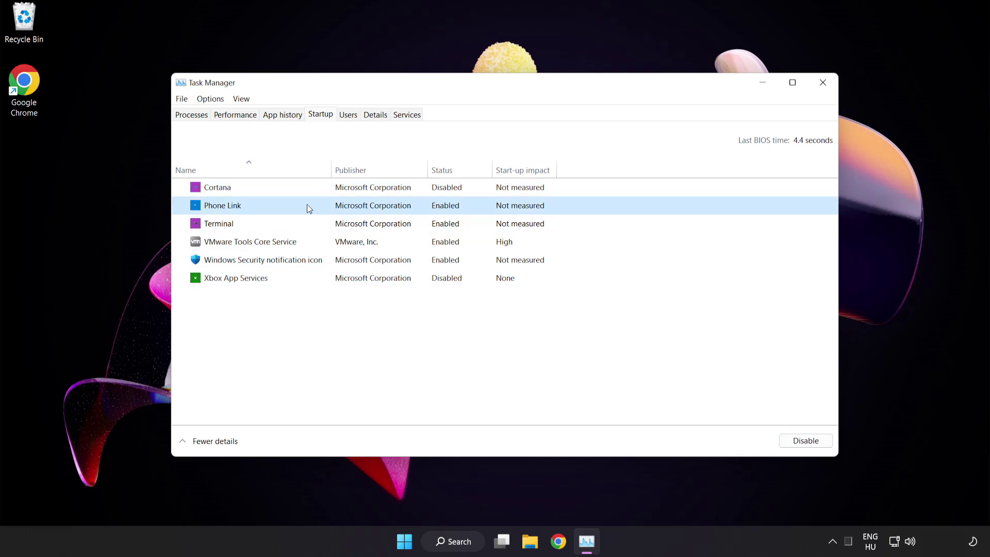
click(803, 442)
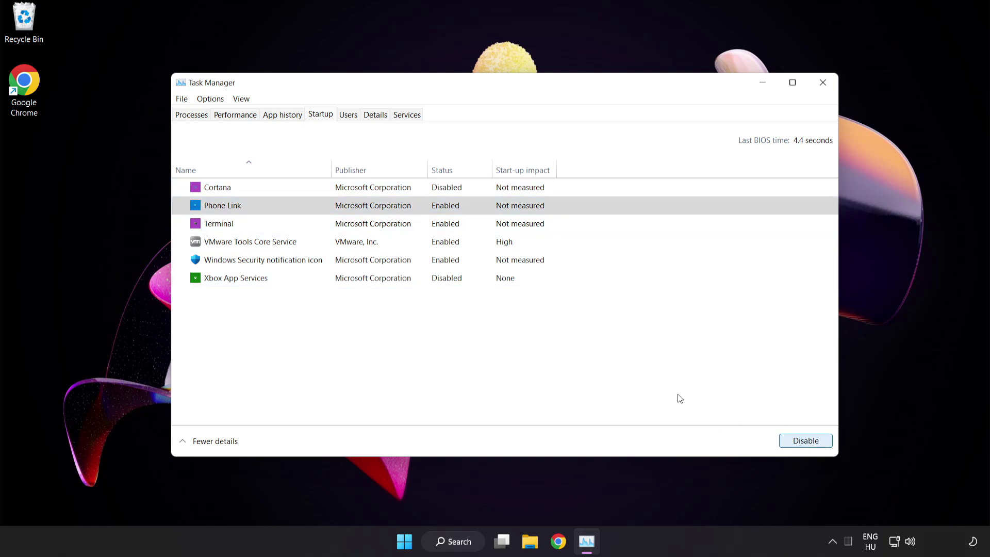
click(326, 224)
click(794, 441)
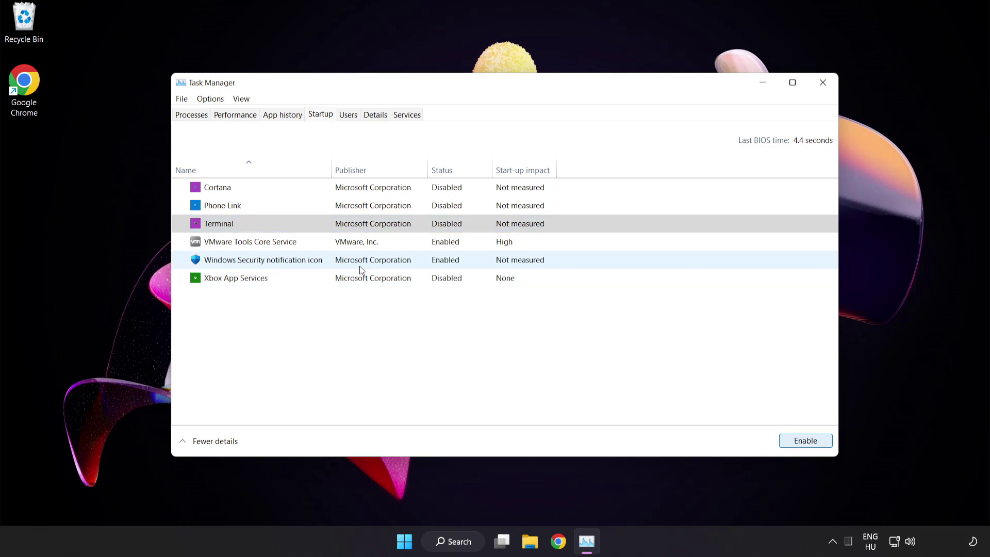
click(336, 263)
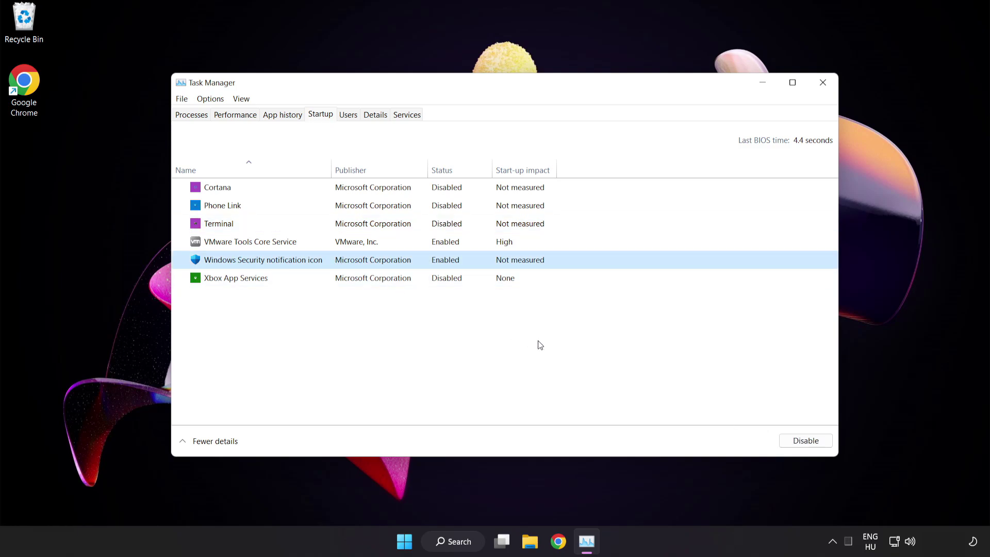
click(797, 442)
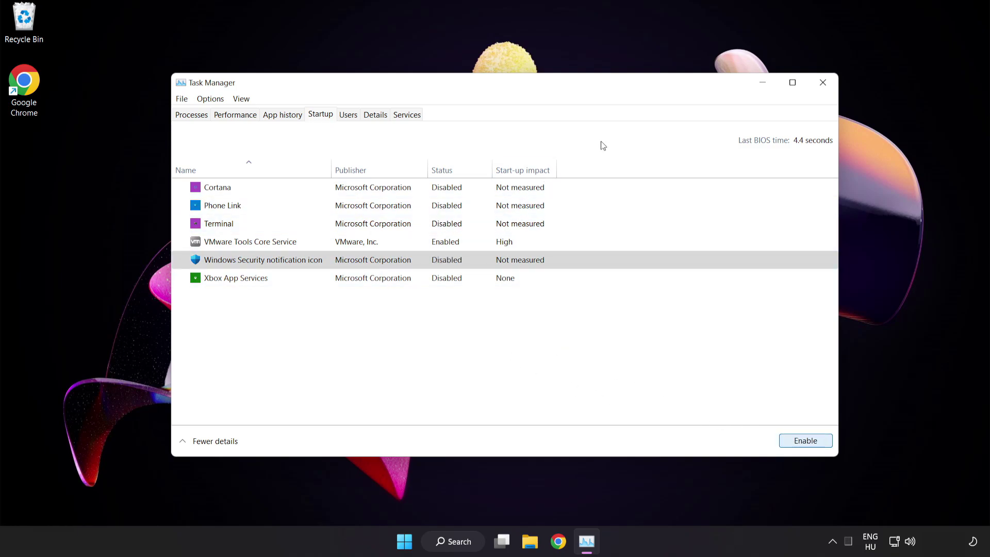
click(823, 84)
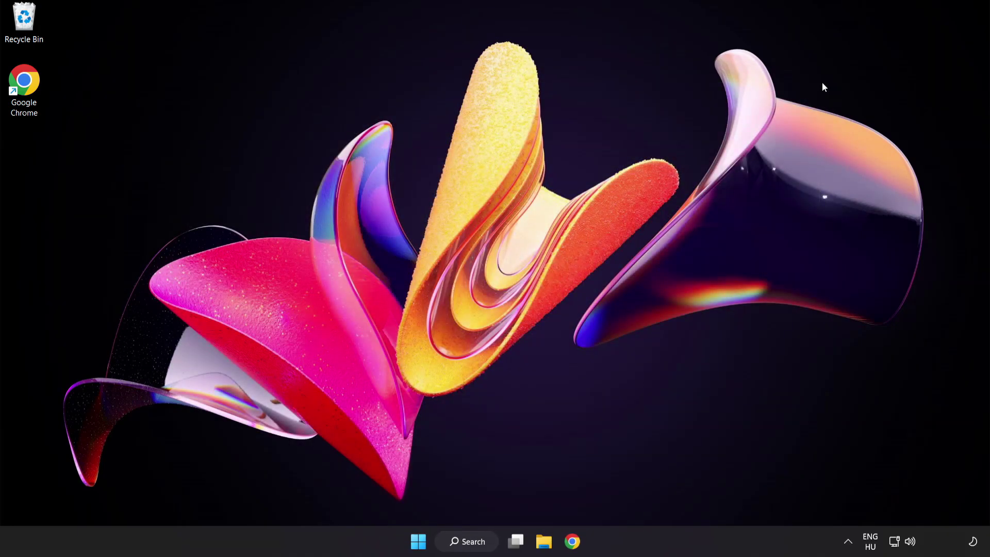
Switch to Chrome and download the English DirectX End-User Runtime Web Installer from the Microsoft Download Center page.
click(573, 542)
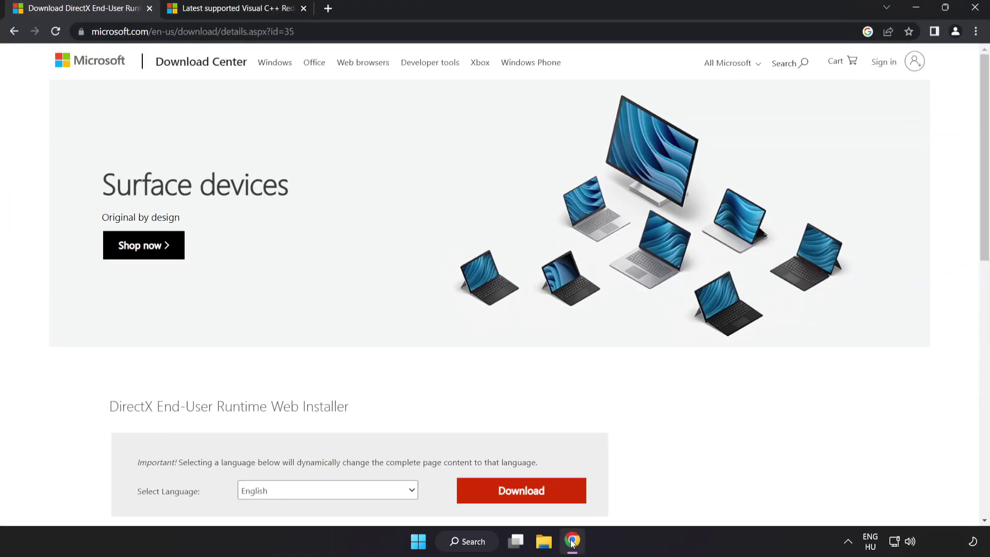
click(309, 32)
click(459, 31)
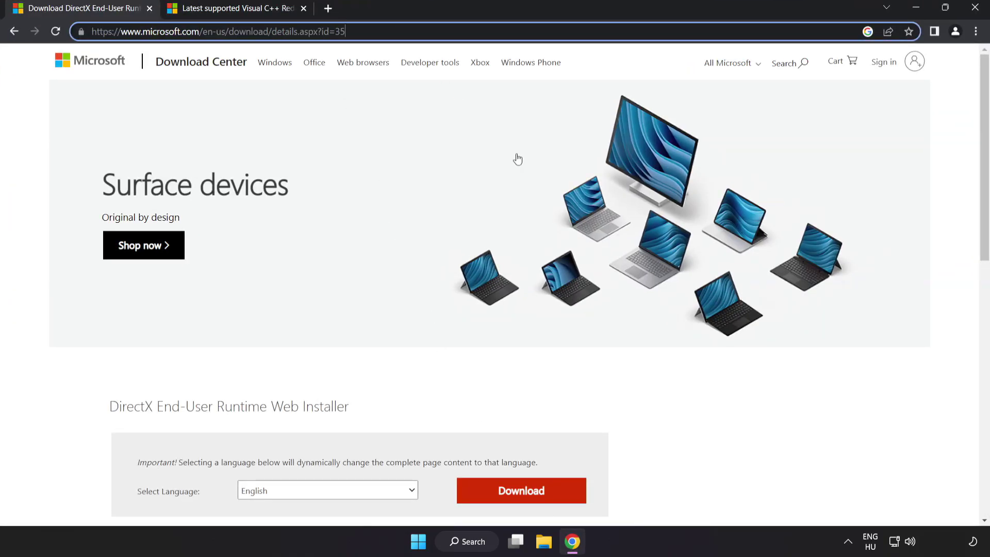
click(692, 420)
scroll(687, 413, down, 2)
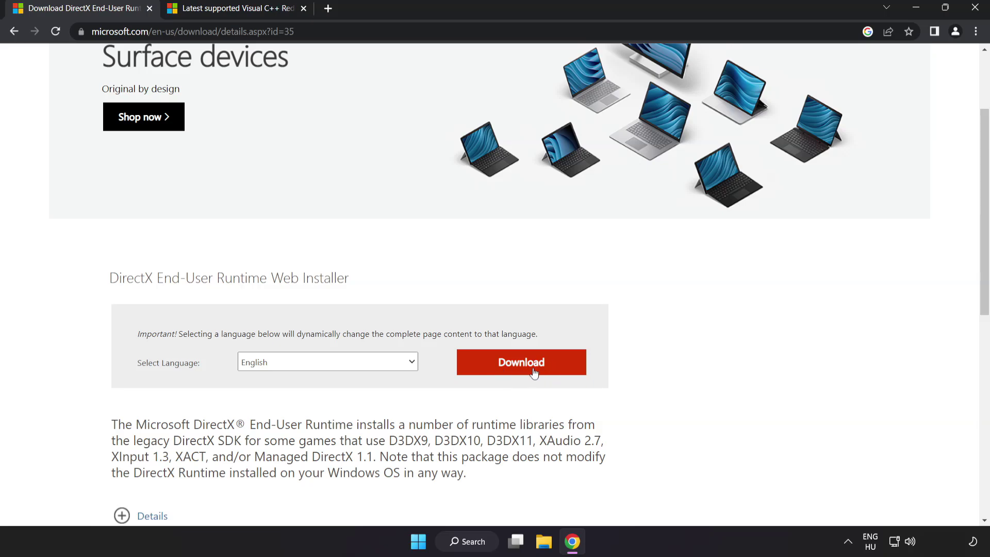
click(534, 373)
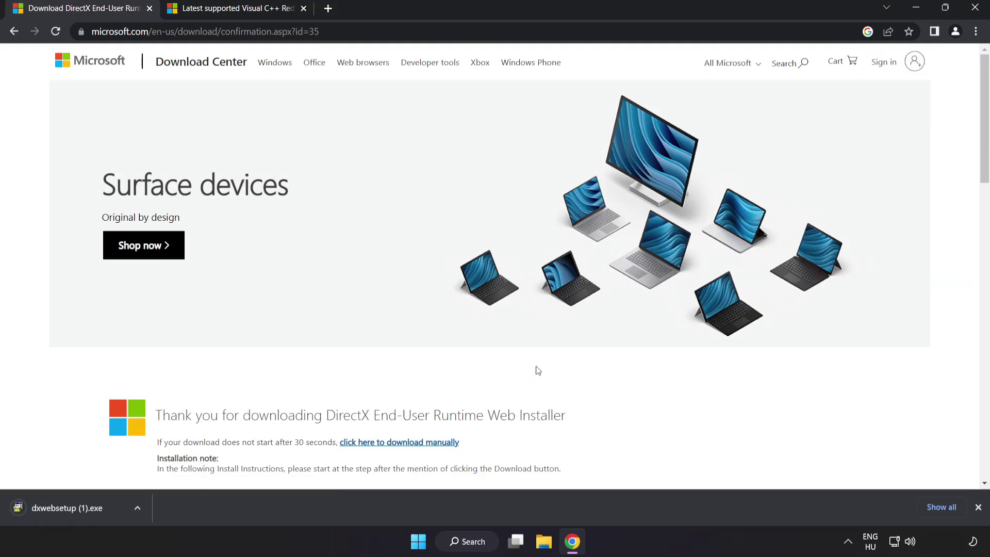
Run the downloaded DirectX setup, accepting the agreement and leaving out the Bing Bar, and close the DirectX download page when finished.
click(83, 509)
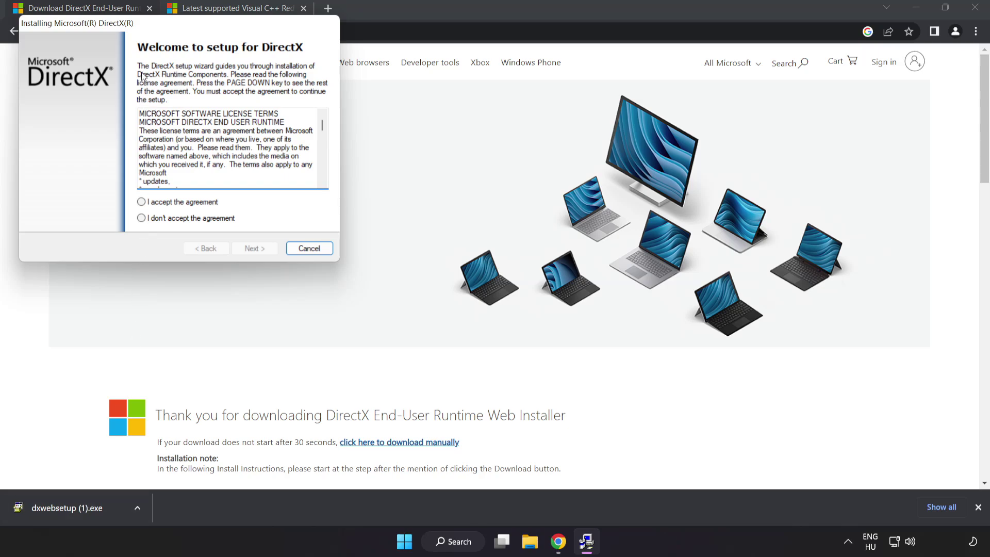
drag(149, 25, 452, 131)
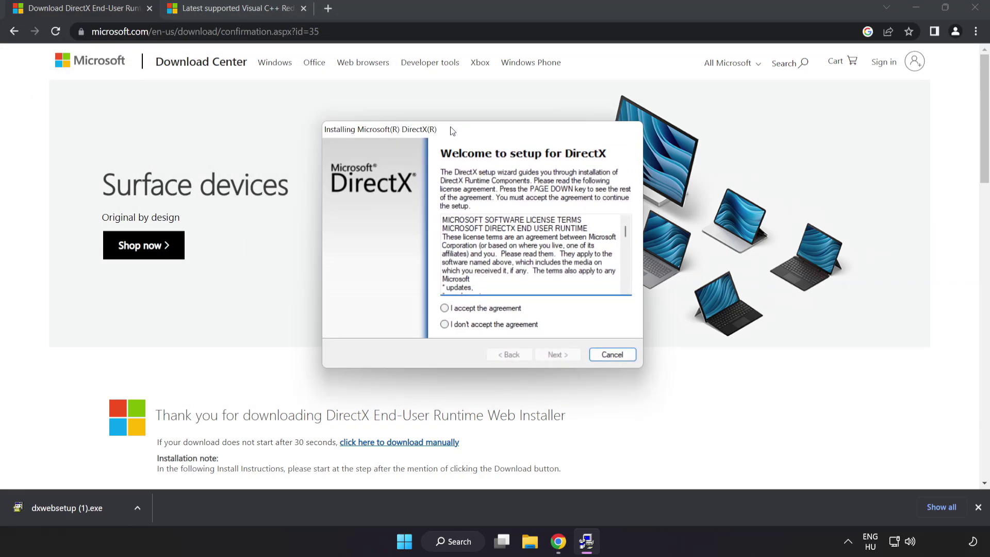
drag(625, 239, 625, 281)
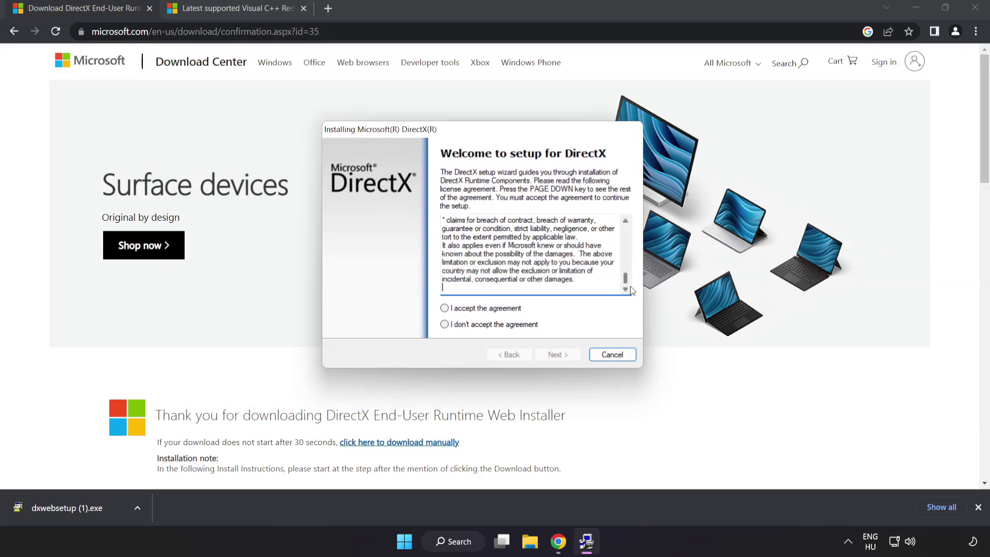
click(463, 310)
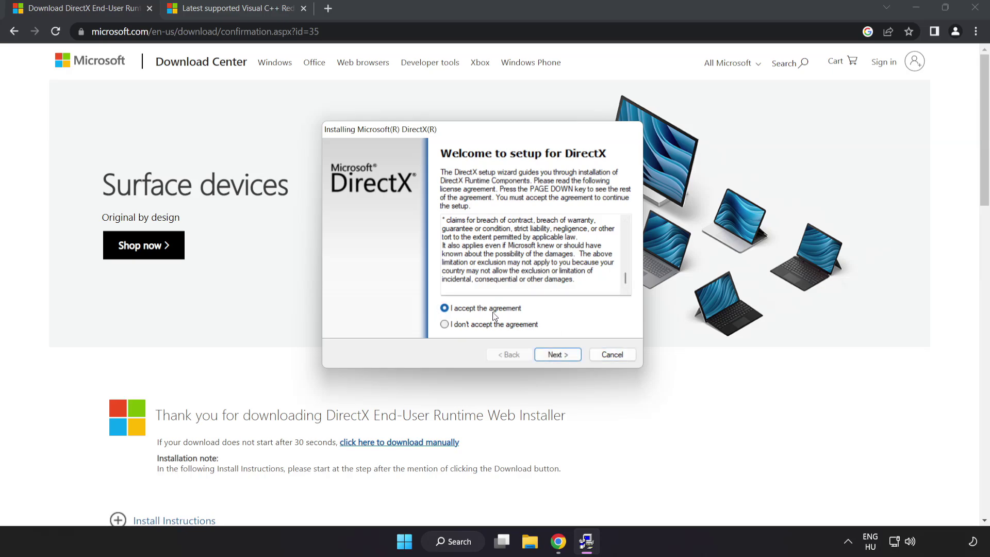
click(557, 355)
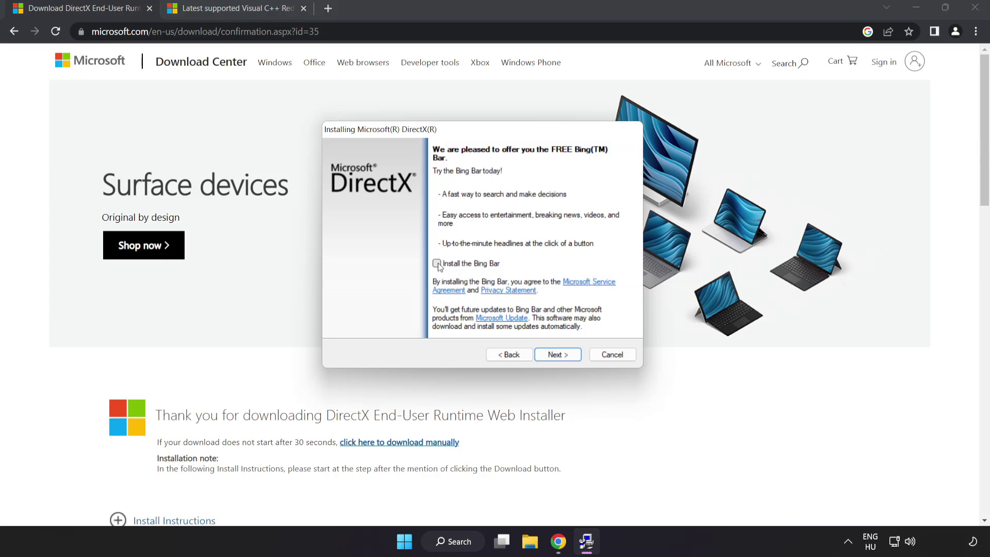
click(561, 355)
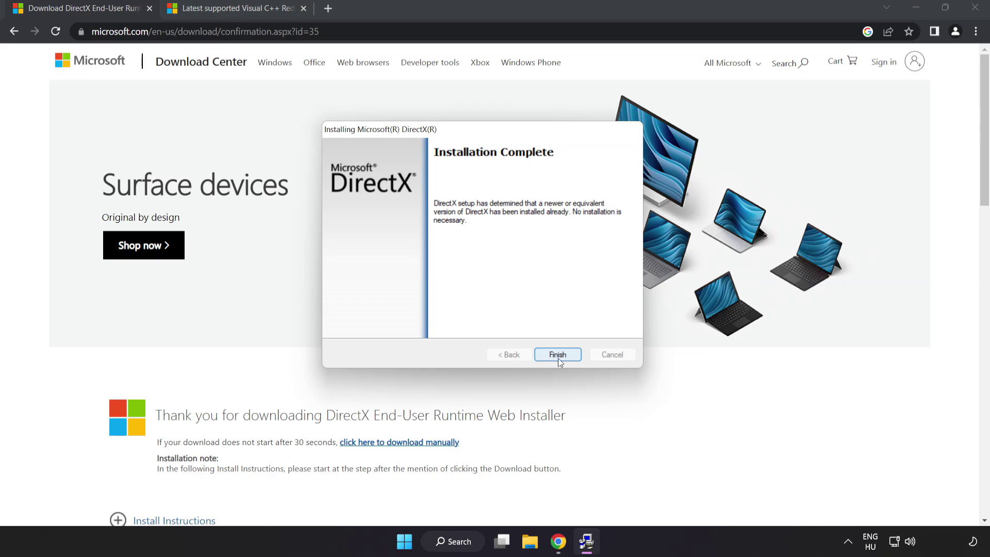
click(557, 356)
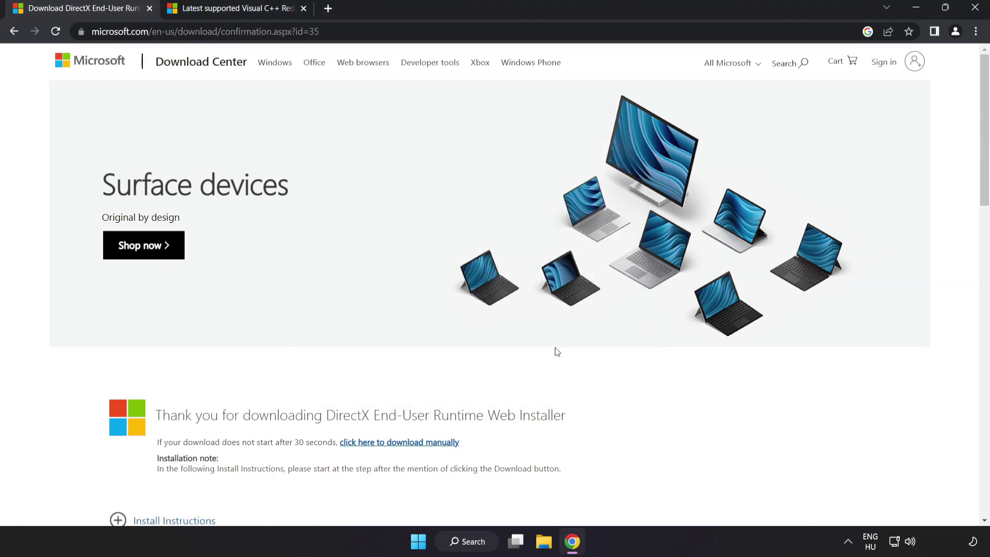
click(149, 8)
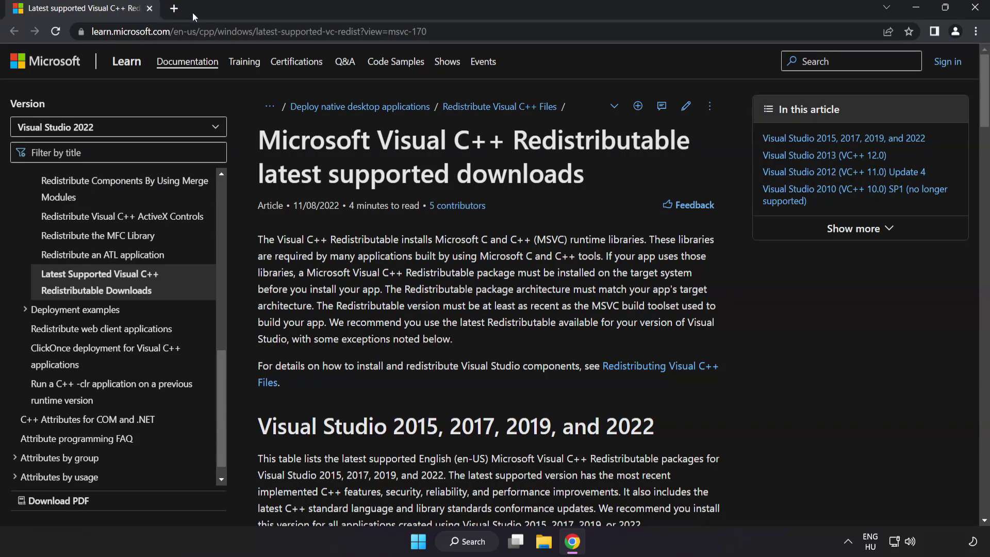
Download the ARM64, X86 and X64 Visual C++ Redistributable installers for Visual Studio 2015, 2017, 2019 and 2022.
click(583, 35)
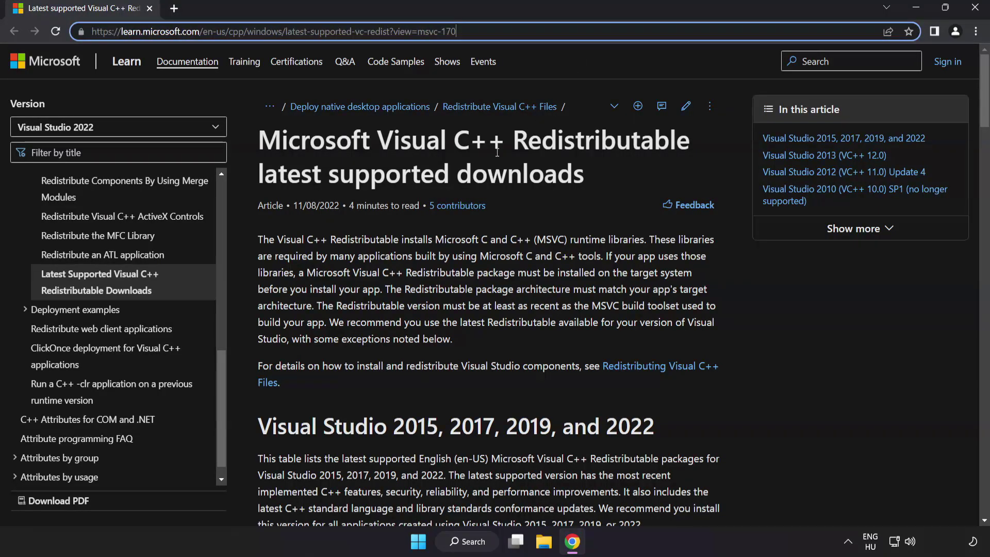
click(732, 87)
drag(986, 94, 962, 150)
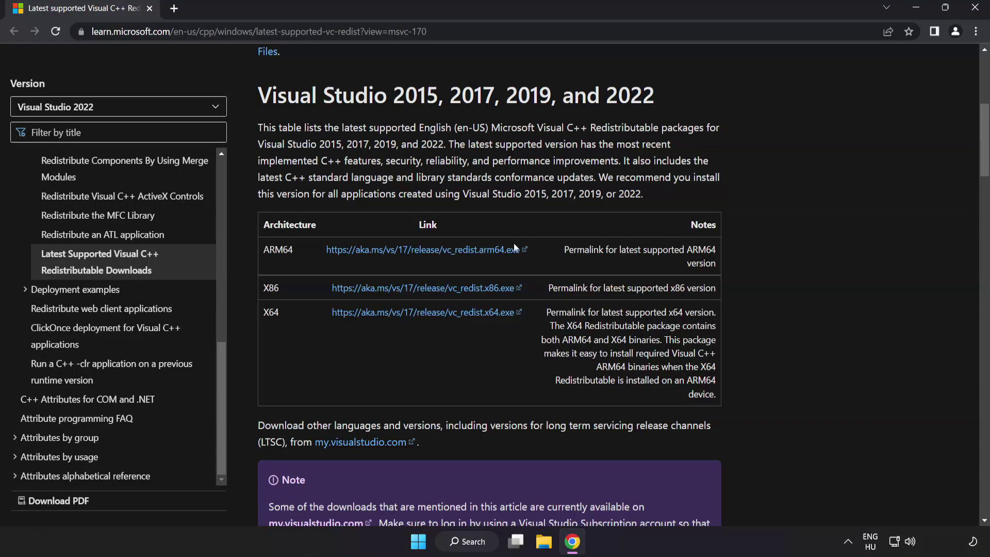
click(410, 254)
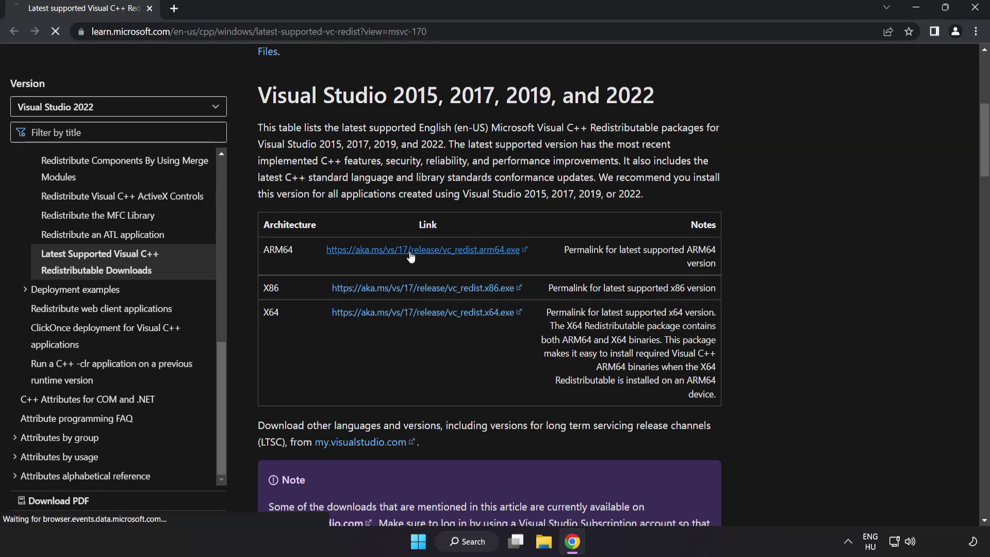
click(420, 288)
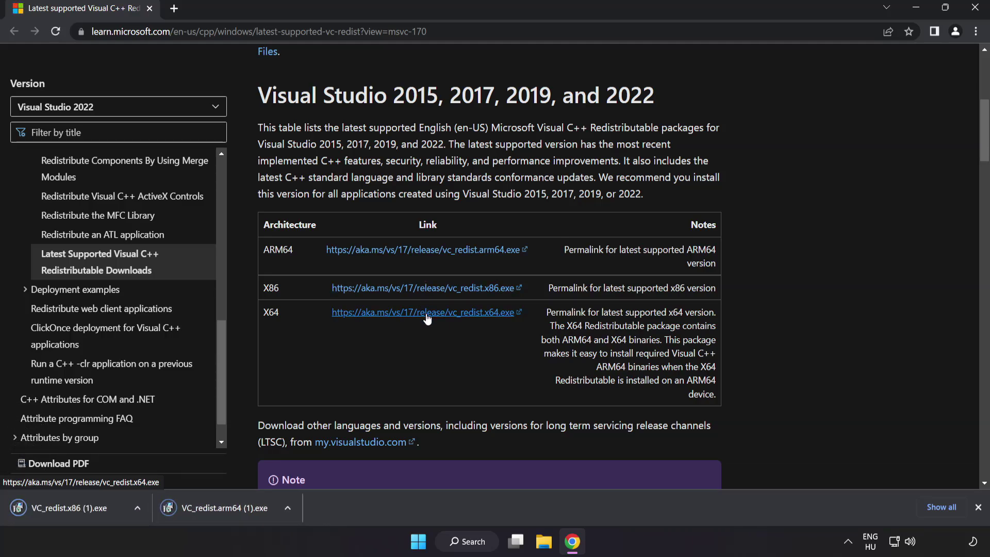
click(427, 314)
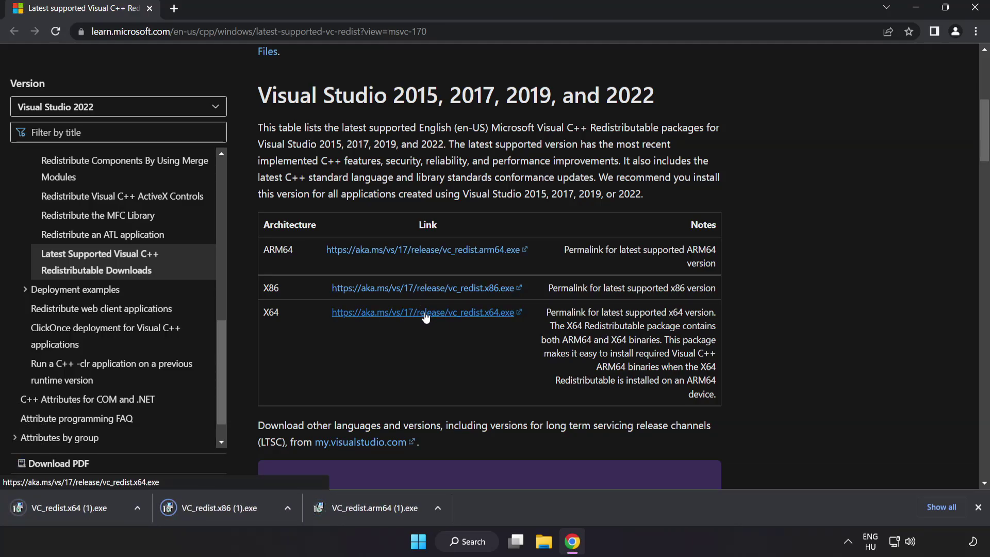
Try to install the ARM64 Visual C++ 2022 Redistributable, agreeing to the license terms, and close its setup.
click(372, 510)
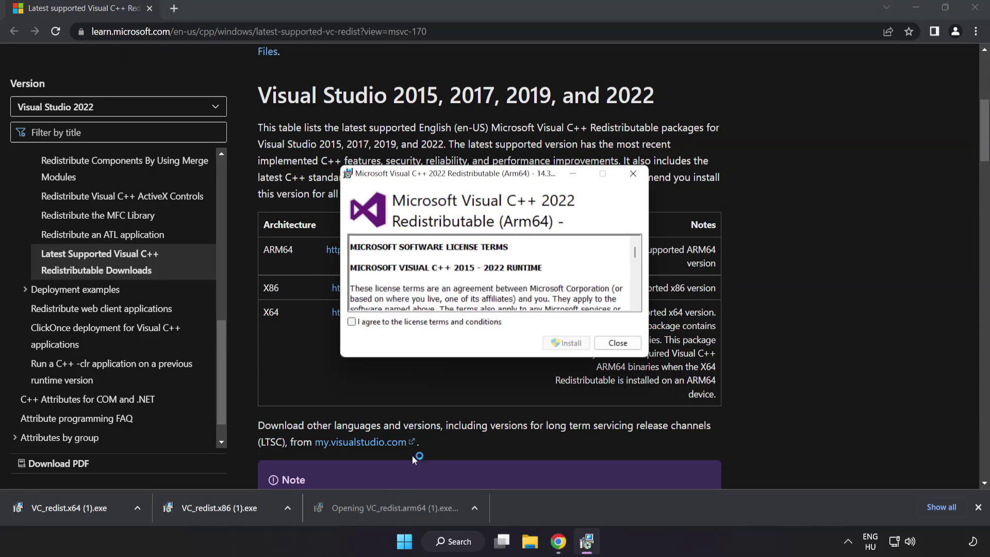
drag(635, 251, 635, 300)
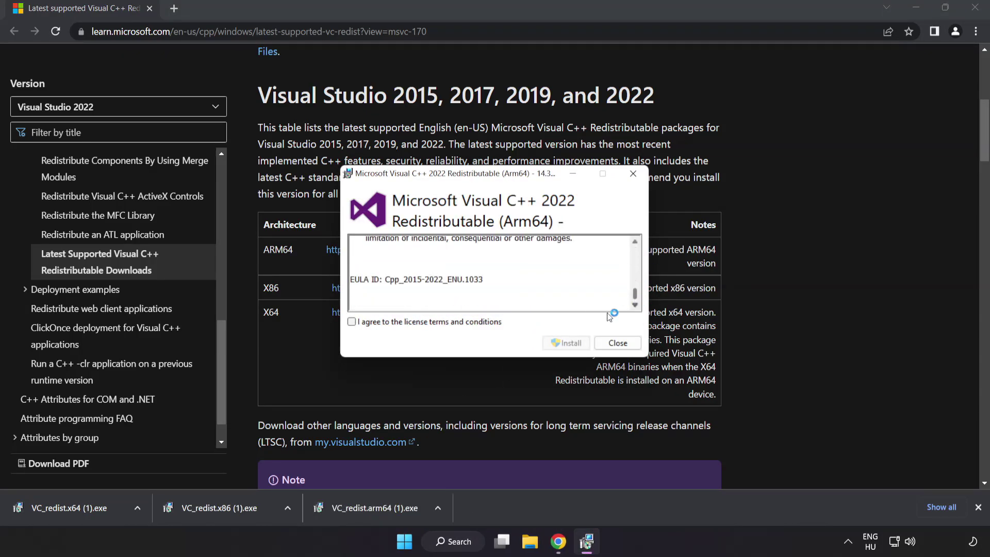
click(352, 322)
click(566, 344)
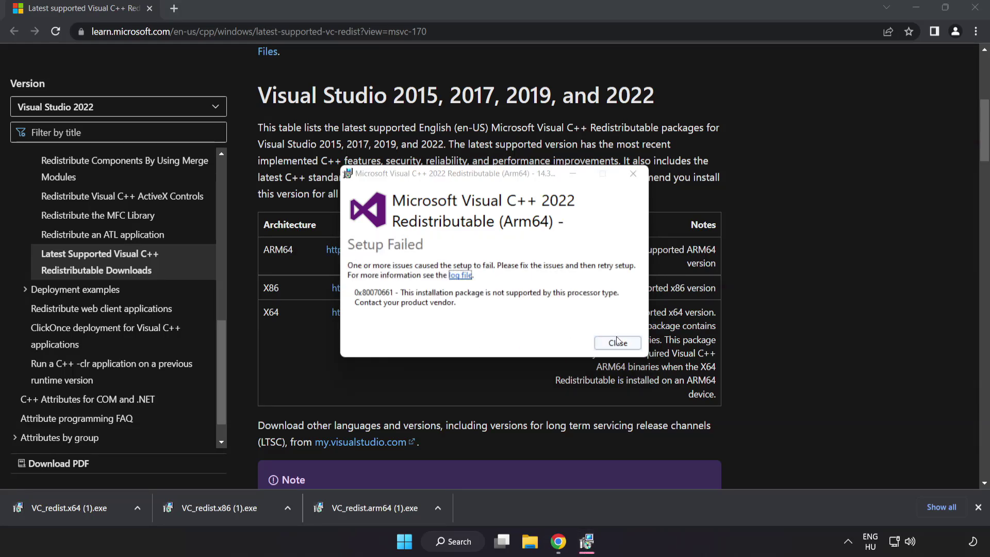
click(617, 341)
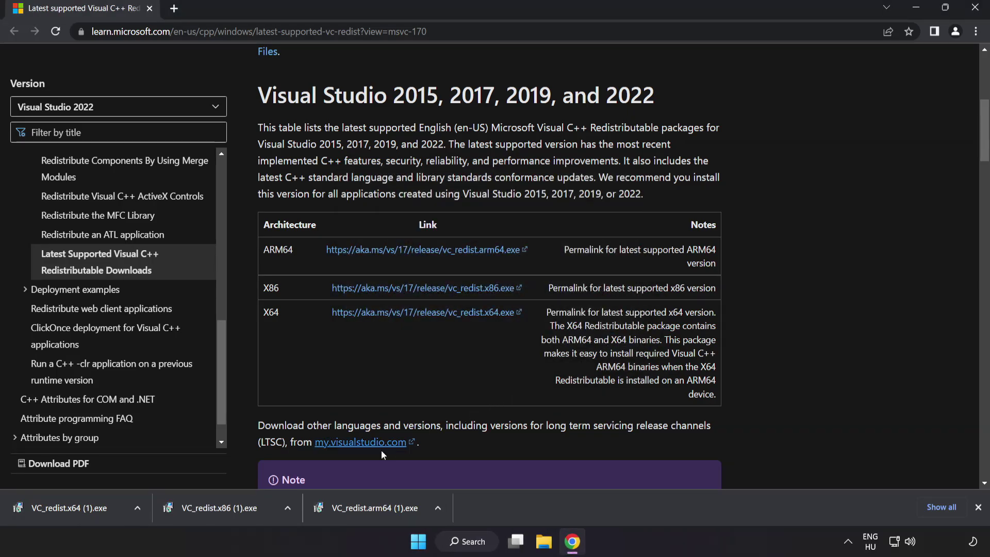
Run the downloaded x86 and x64 Visual C++ 2015-2022 Redistributable installers and close each setup window.
click(223, 509)
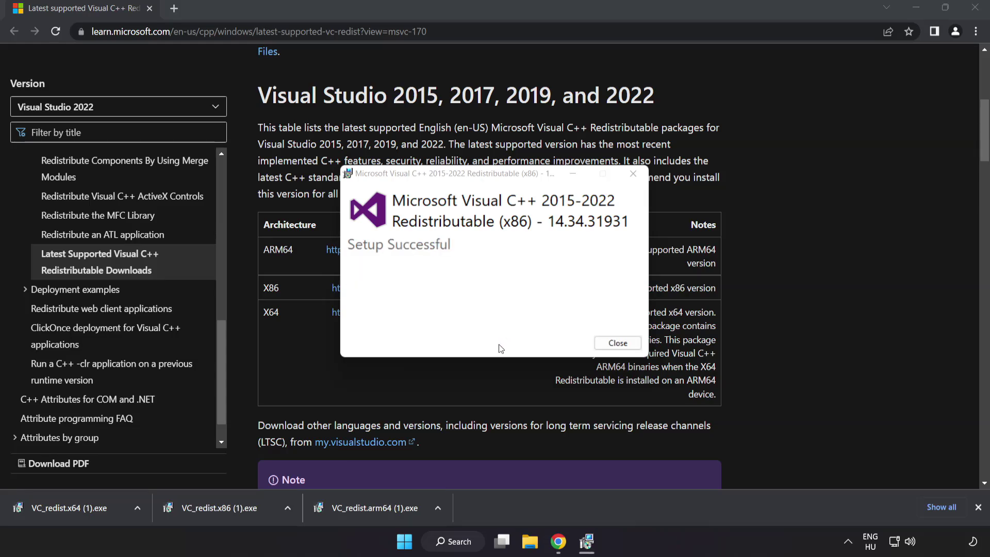
click(616, 343)
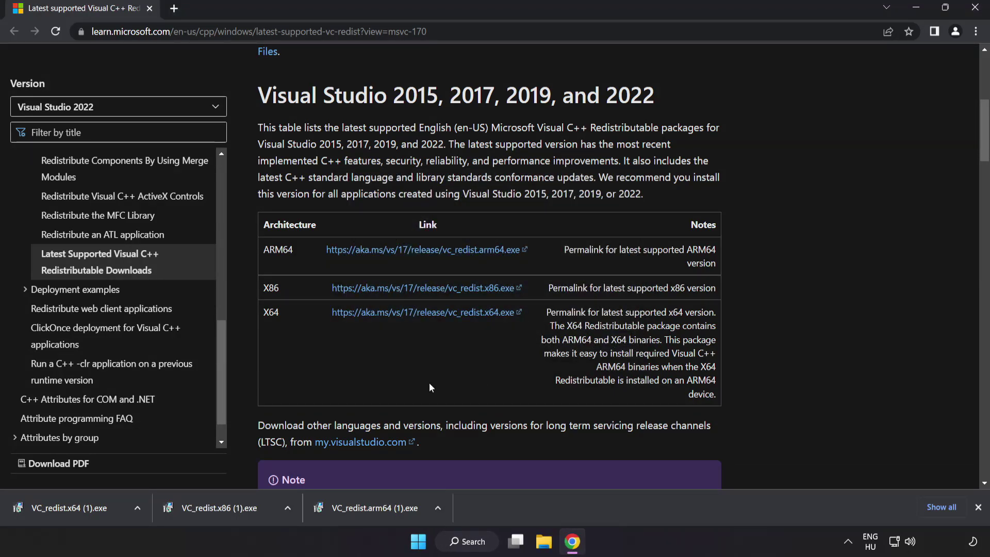
click(88, 505)
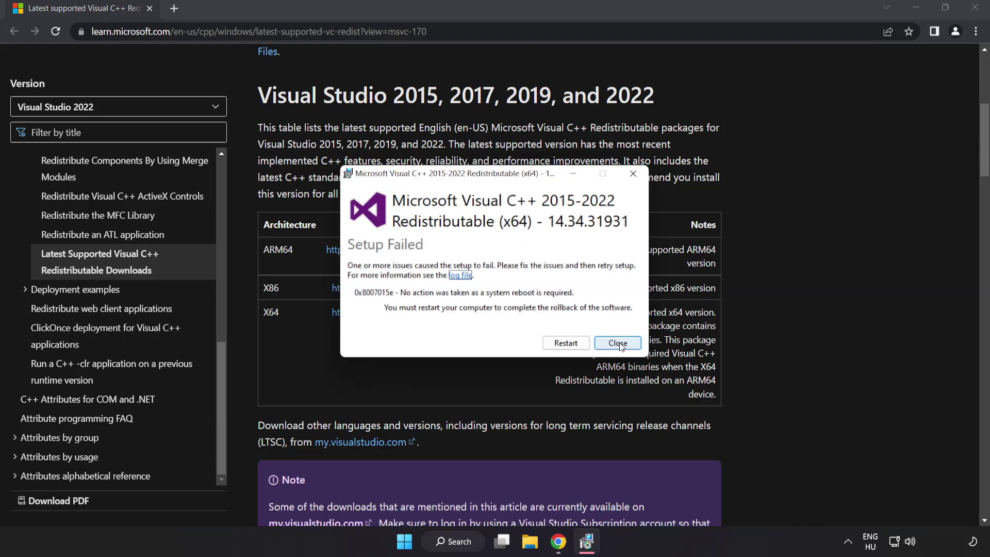
click(619, 344)
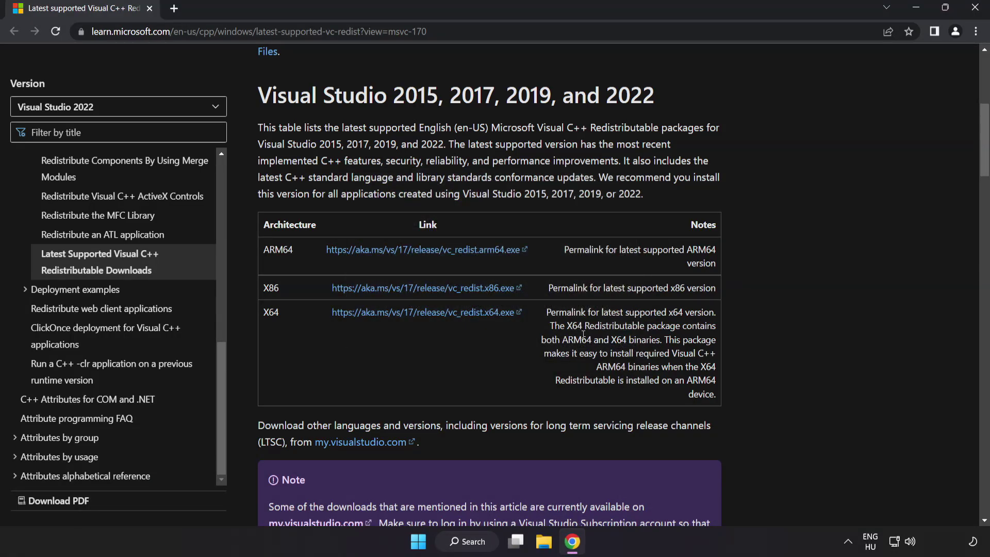
Close the Visual C++ download page and open Command Prompt as administrator, moving its window nearer the middle of the desktop.
click(973, 9)
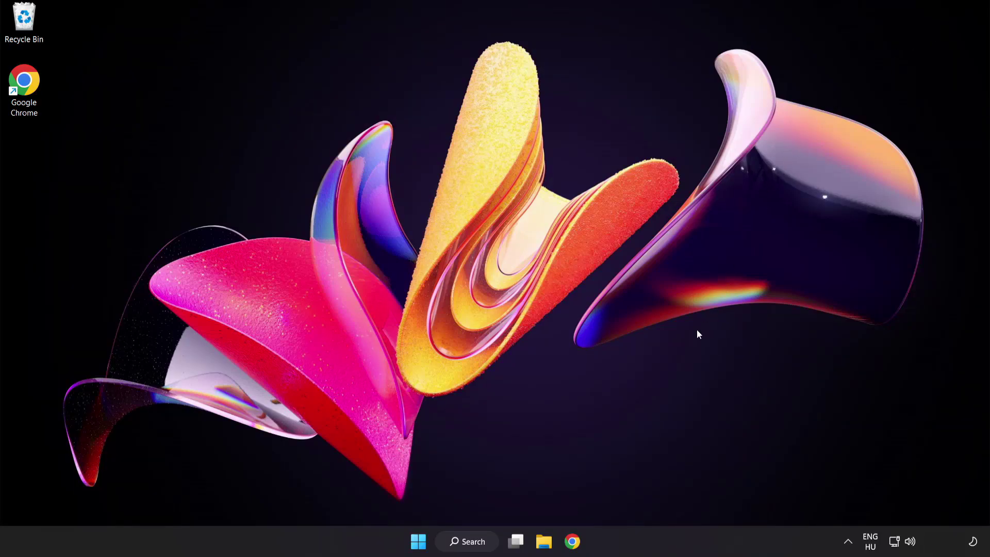
click(468, 544)
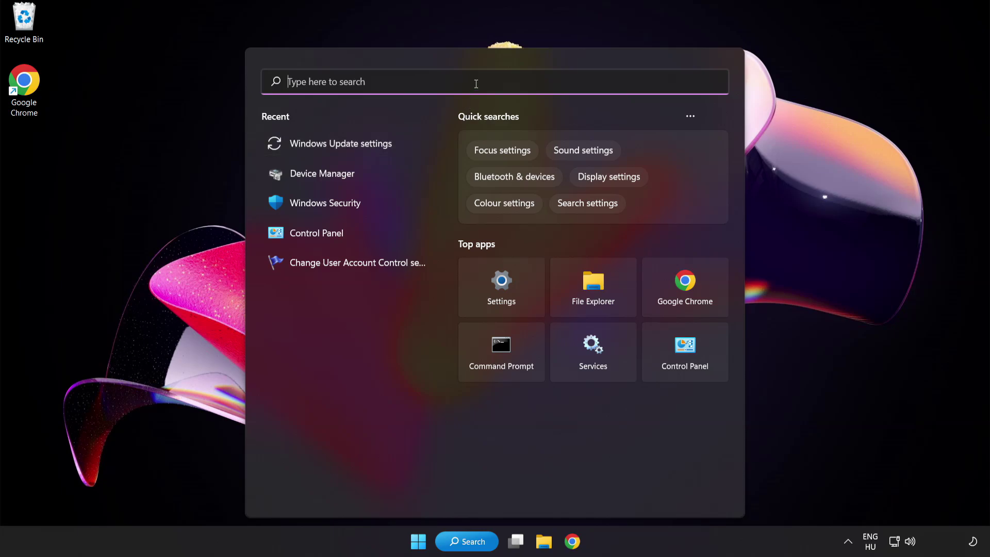
text(cmd)
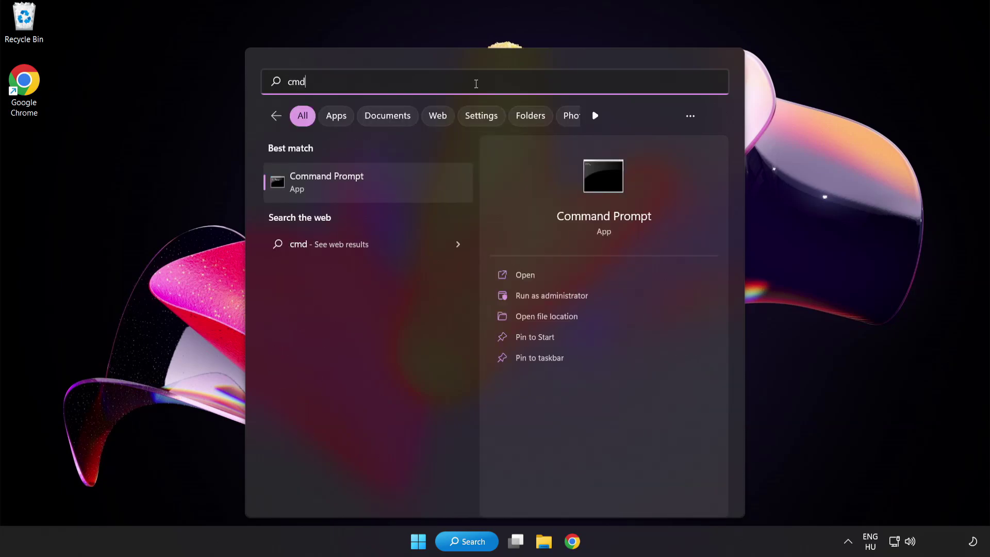
right_click(371, 191)
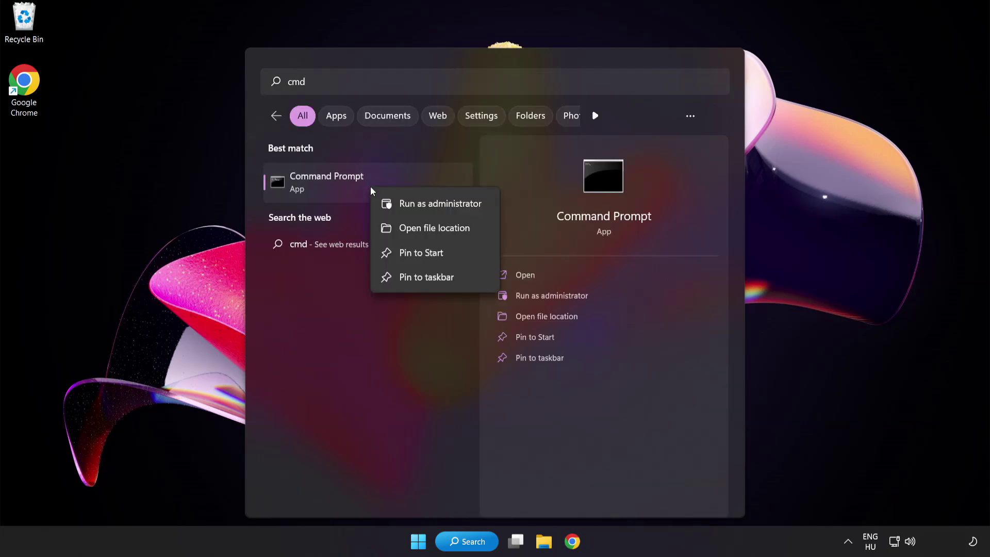
click(417, 206)
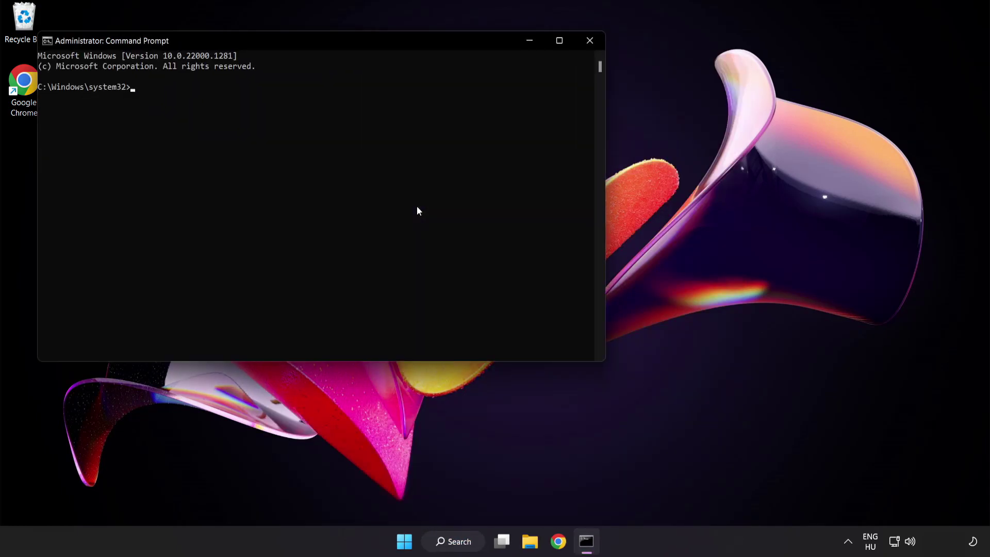
drag(281, 39, 430, 96)
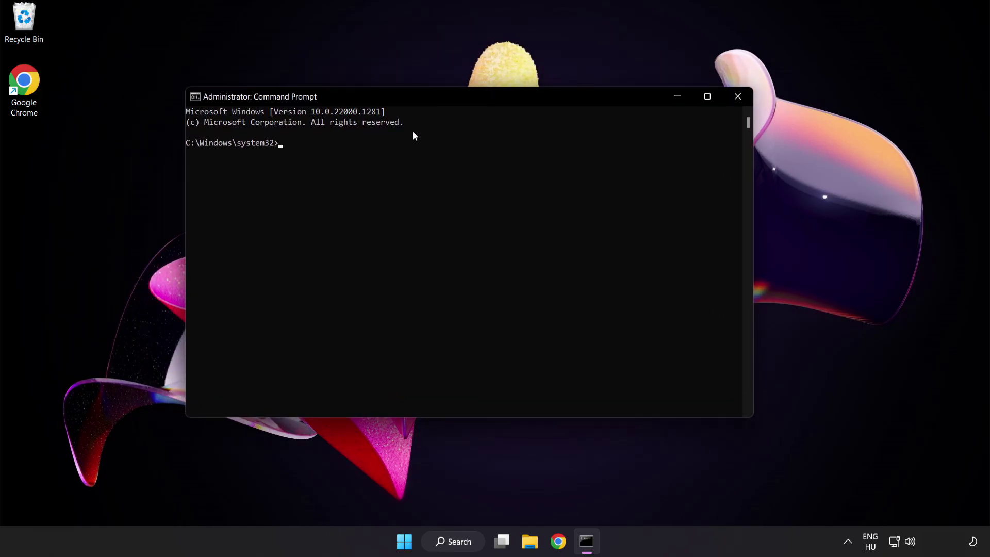
Scan the Windows system files for integrity problems by running sfc /scannow.
text(sfc)
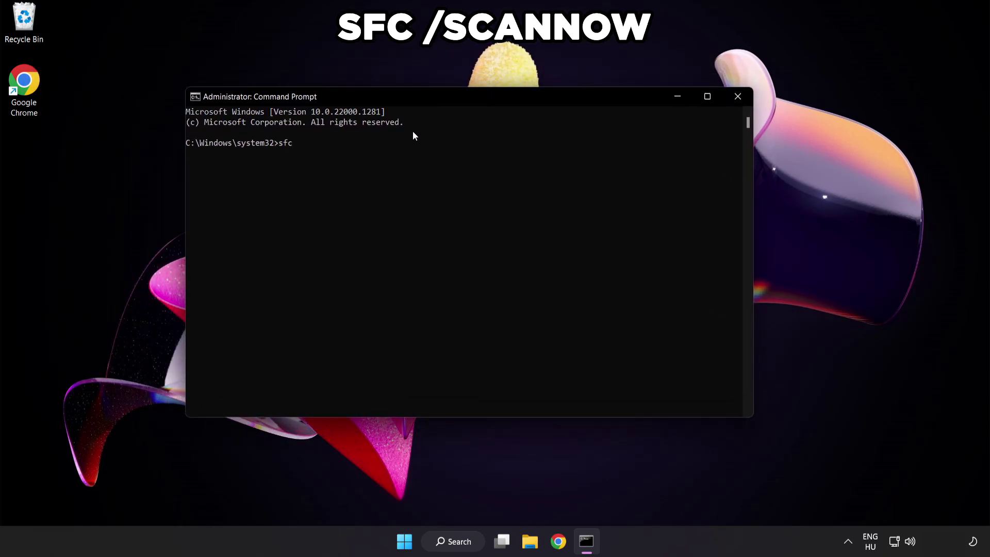
text( /scannow)
key(Return)
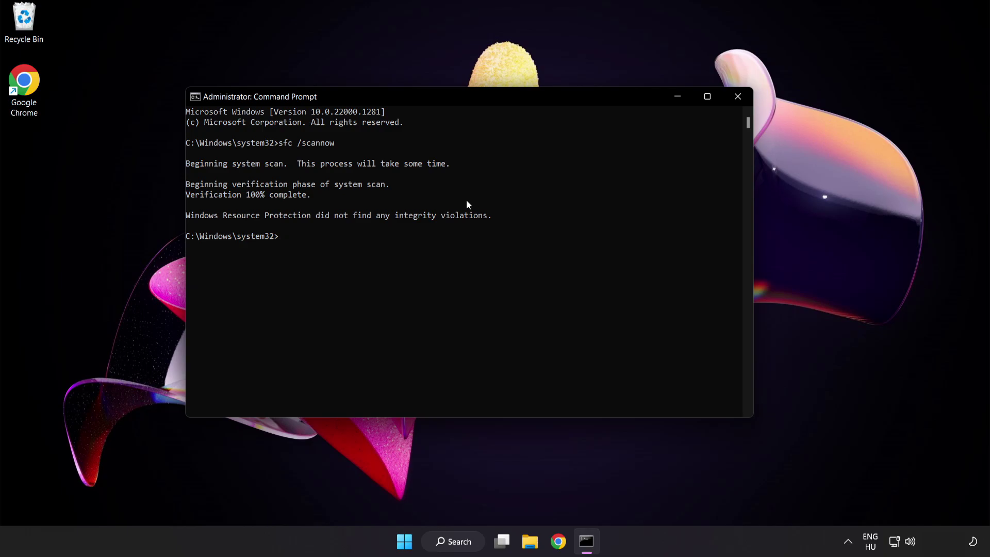
Close the Command Prompt and bring up the computer's power options.
click(738, 101)
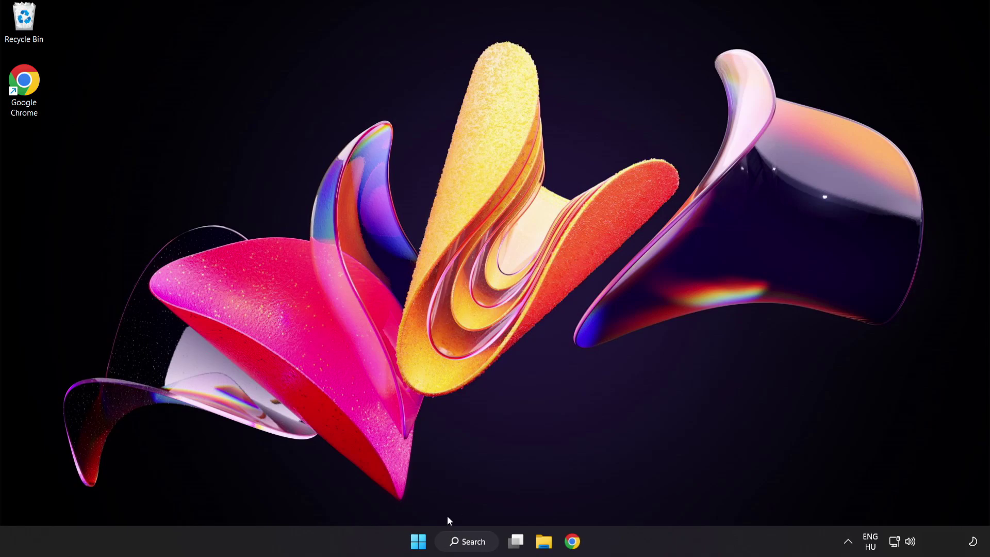
click(418, 541)
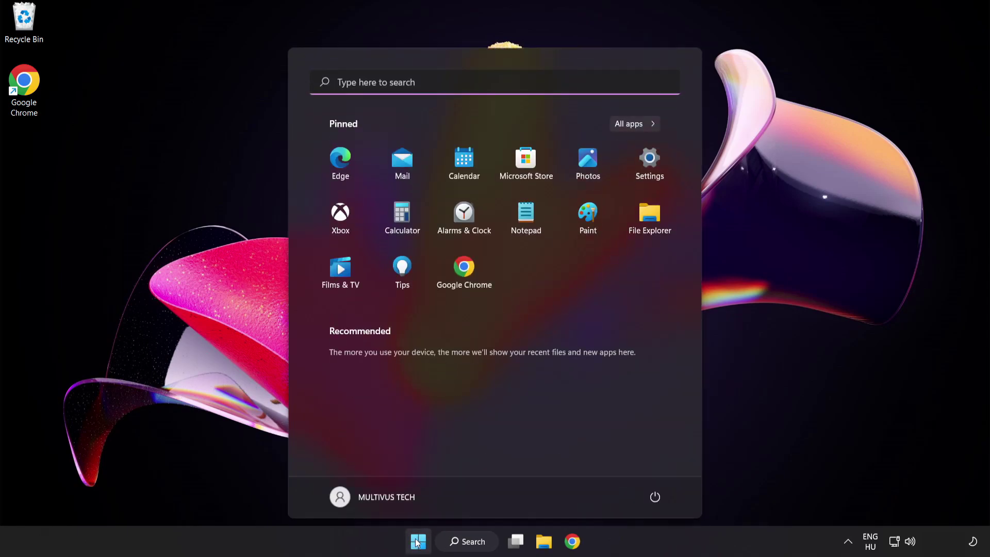
click(659, 497)
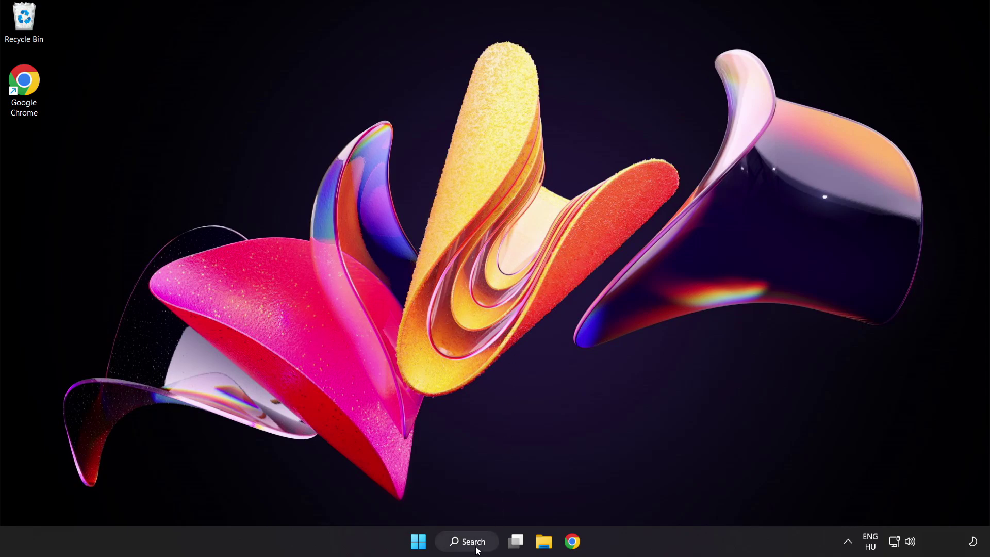
Open the Microsoft Defender Antivirus exclusions in the virus and threat protection settings of Windows Security.
click(477, 545)
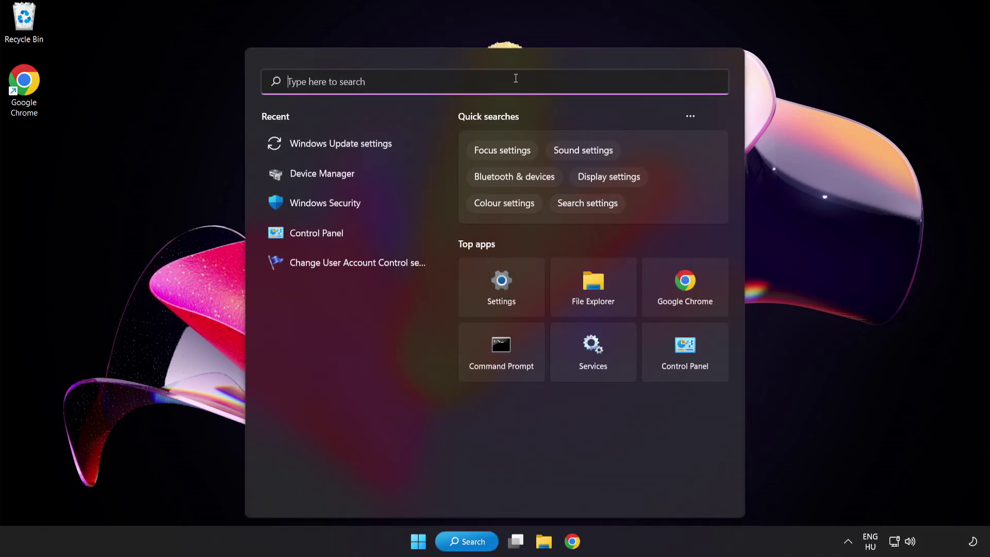
text(security)
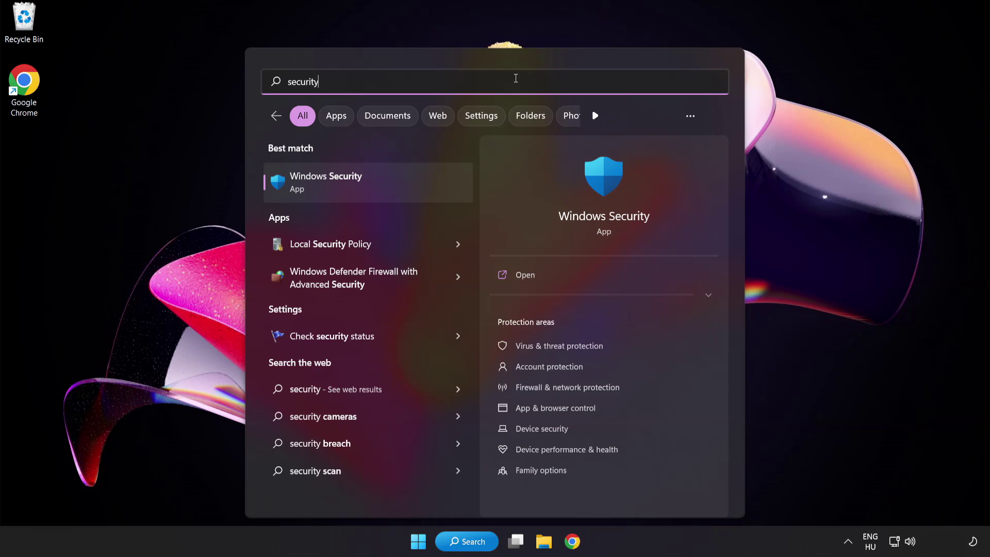
click(374, 182)
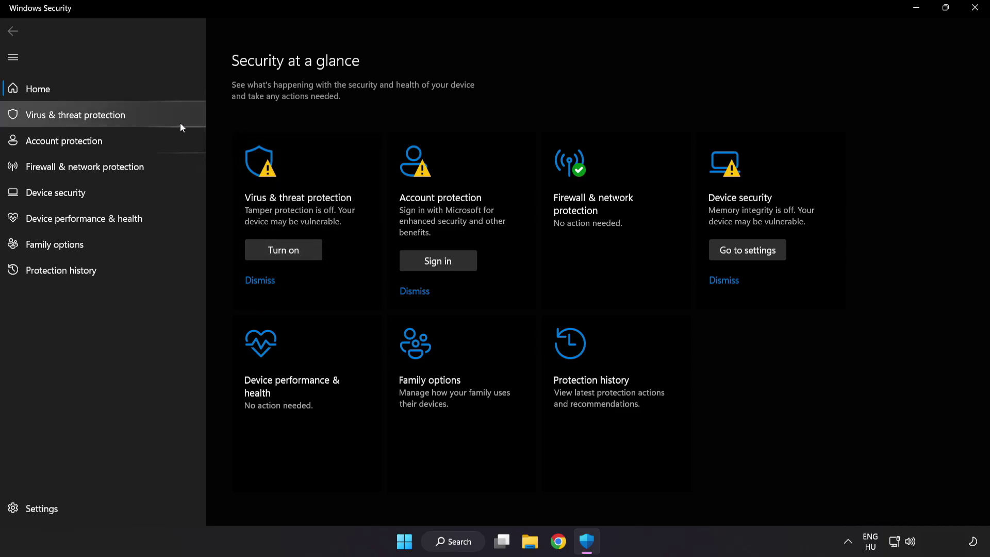
click(151, 116)
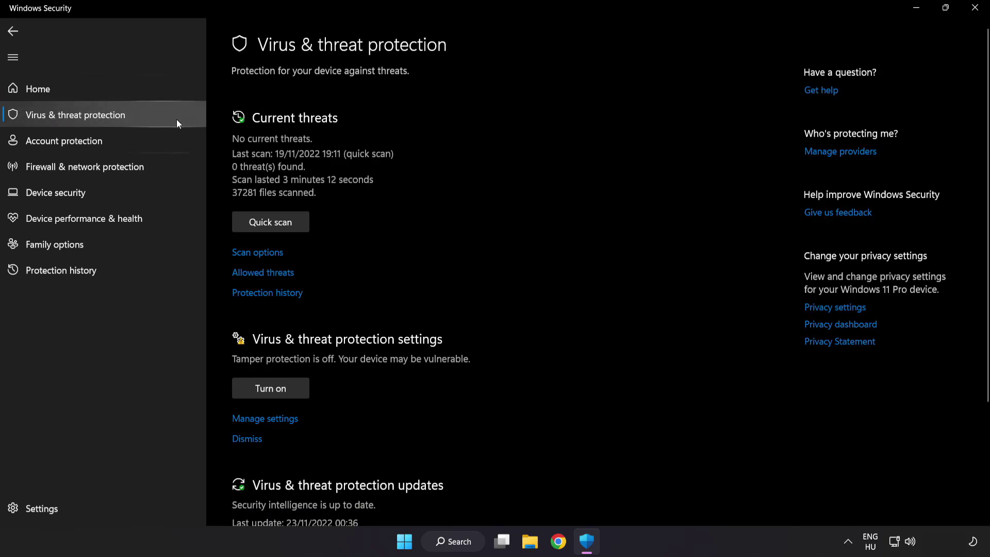
scroll(625, 148, down, 3)
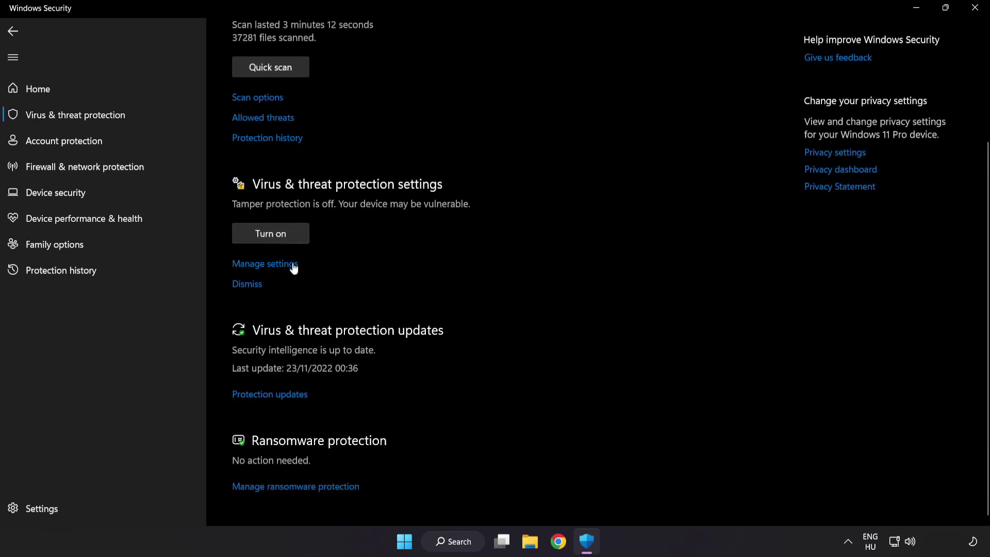
click(272, 264)
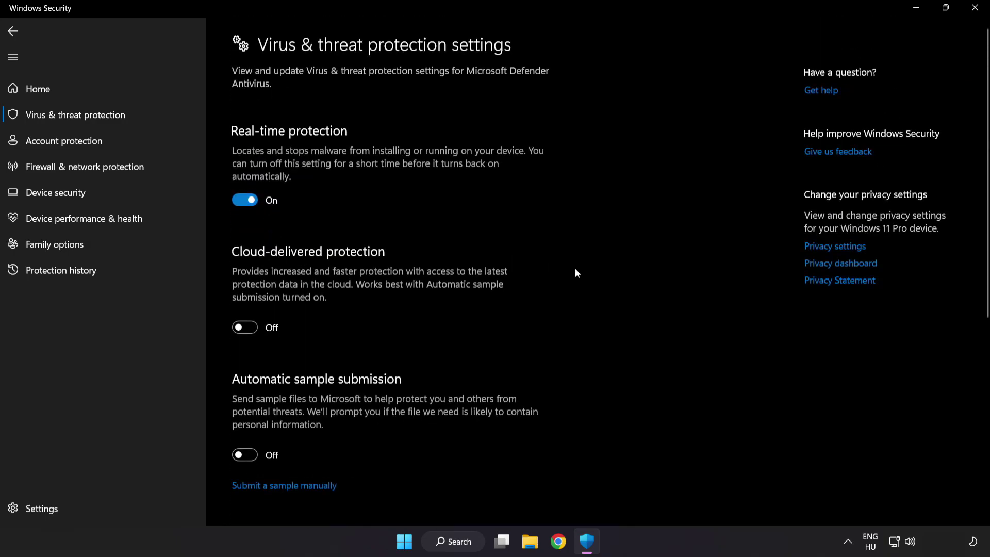
scroll(575, 269, down, 7)
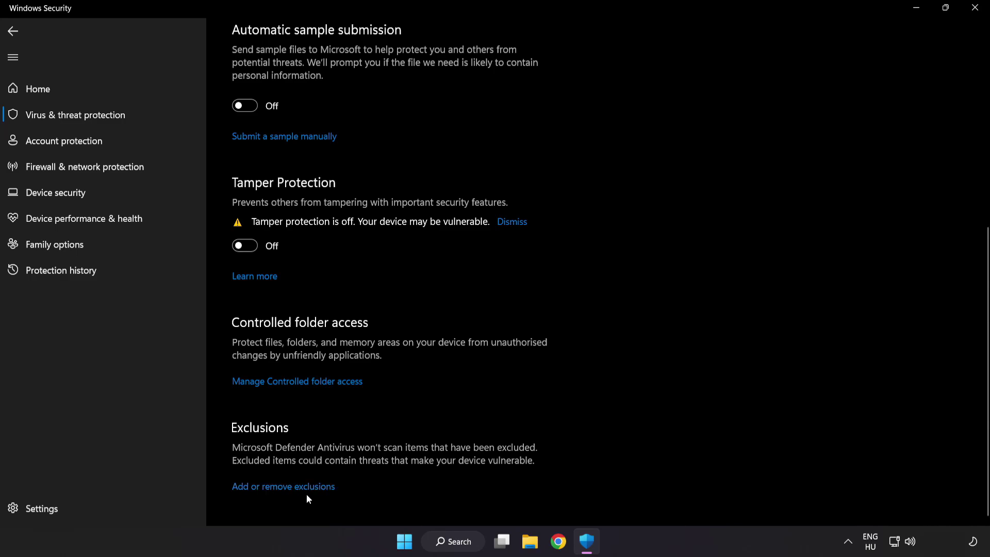
click(289, 488)
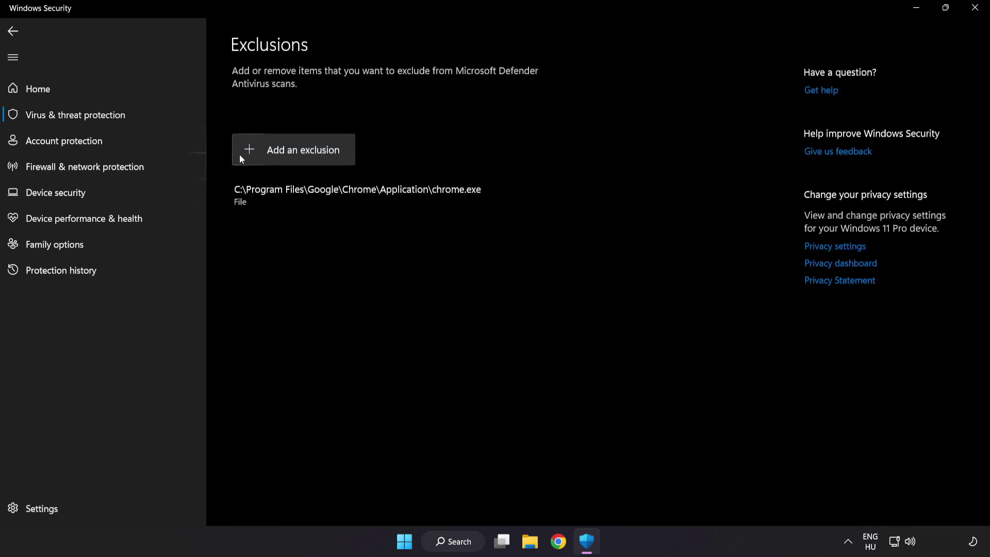
Try to add the NOT WORKING APP file from C:\Program Files (x86)\NOT WORKING APP as an antivirus file exclusion.
click(295, 161)
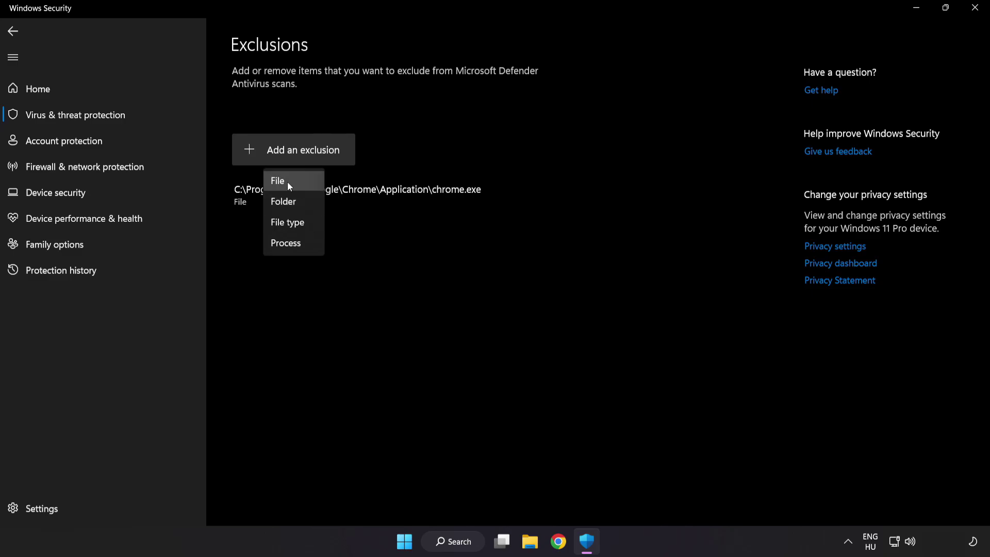
click(287, 181)
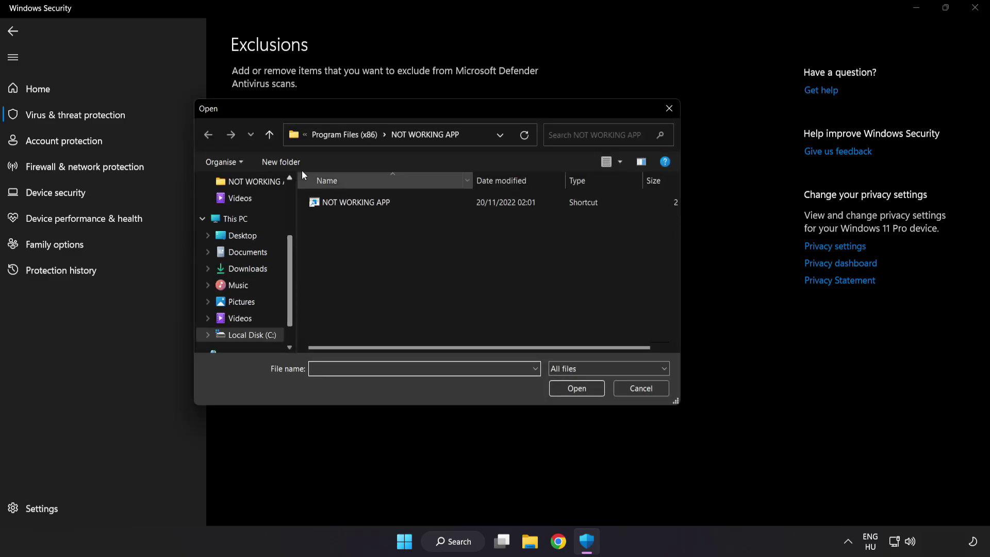
click(316, 138)
click(323, 134)
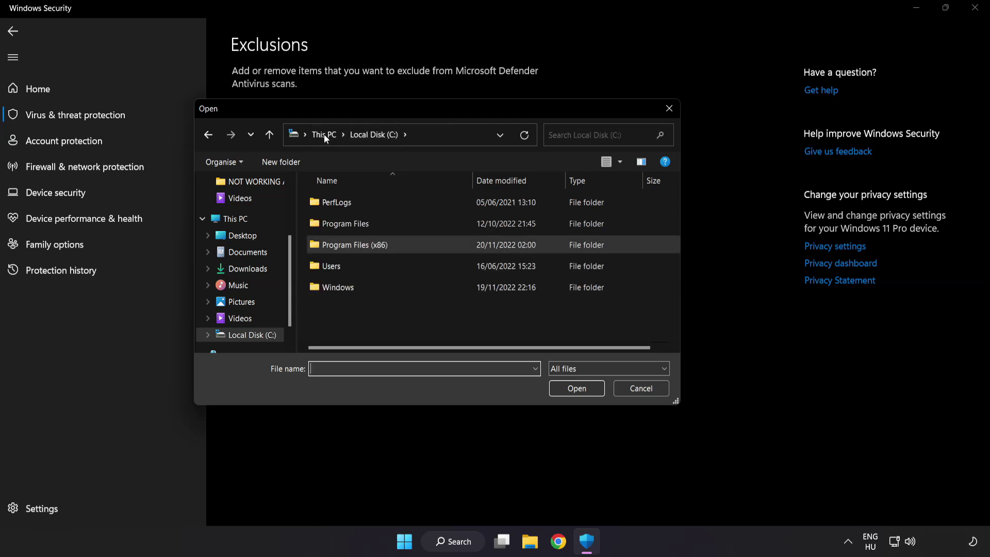
click(326, 135)
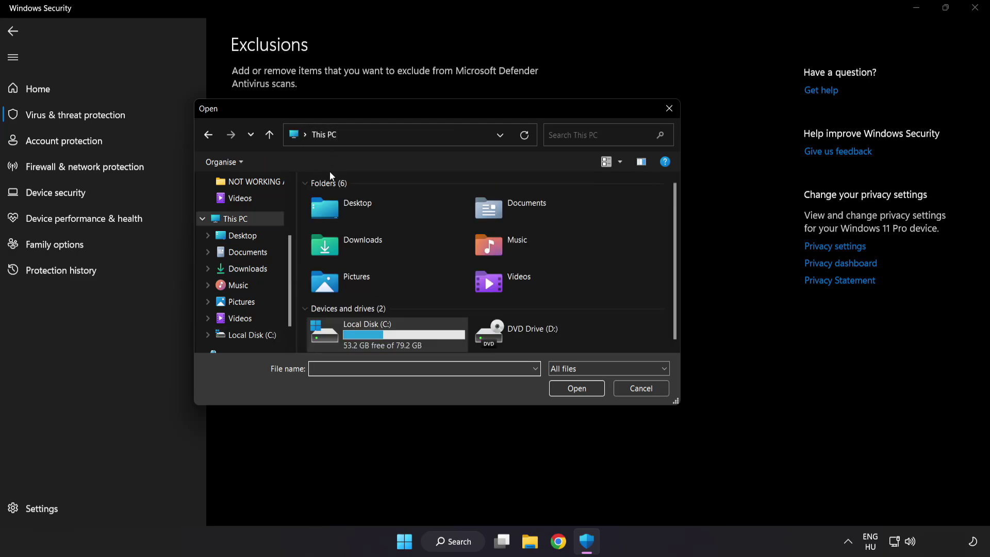
double_click(370, 337)
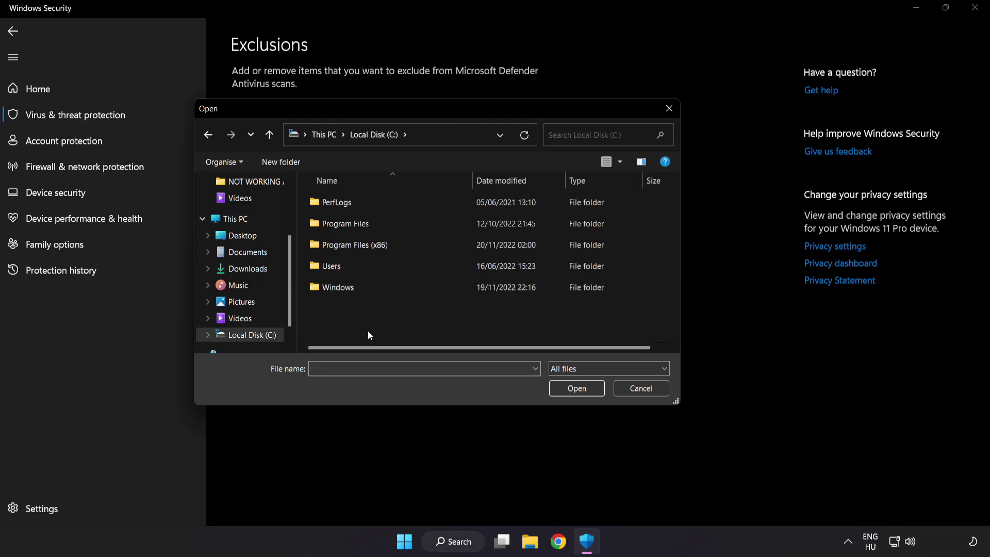
double_click(382, 244)
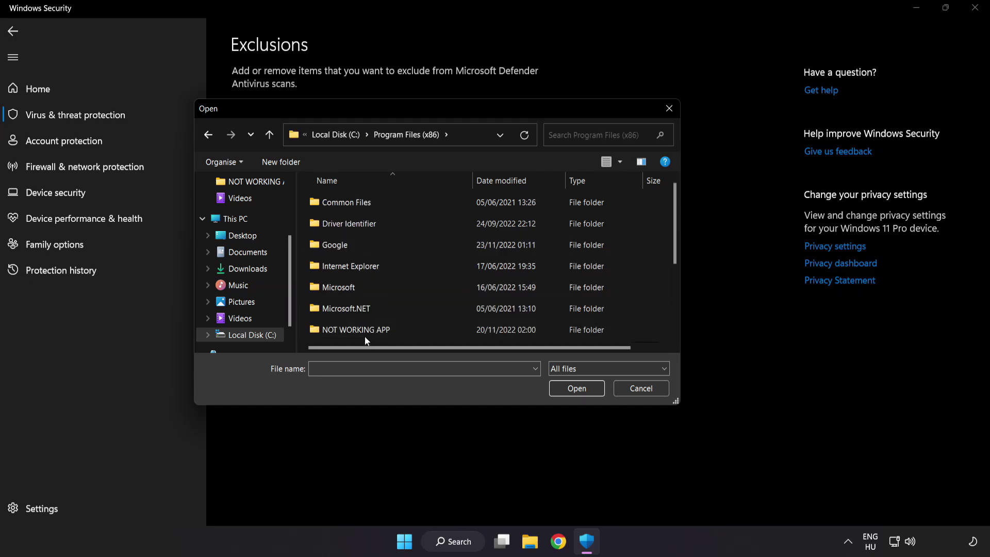
scroll(369, 315, down, 1)
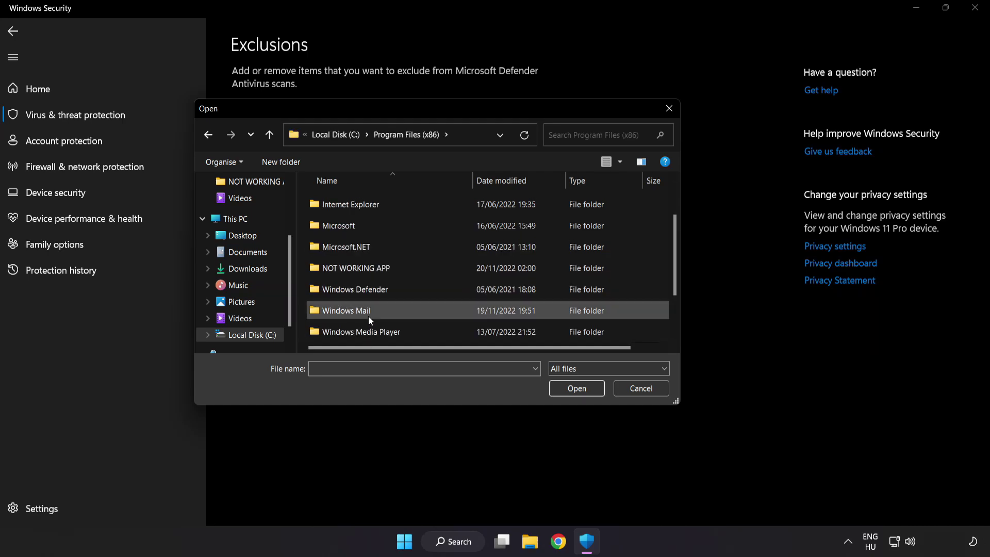
double_click(393, 268)
click(361, 206)
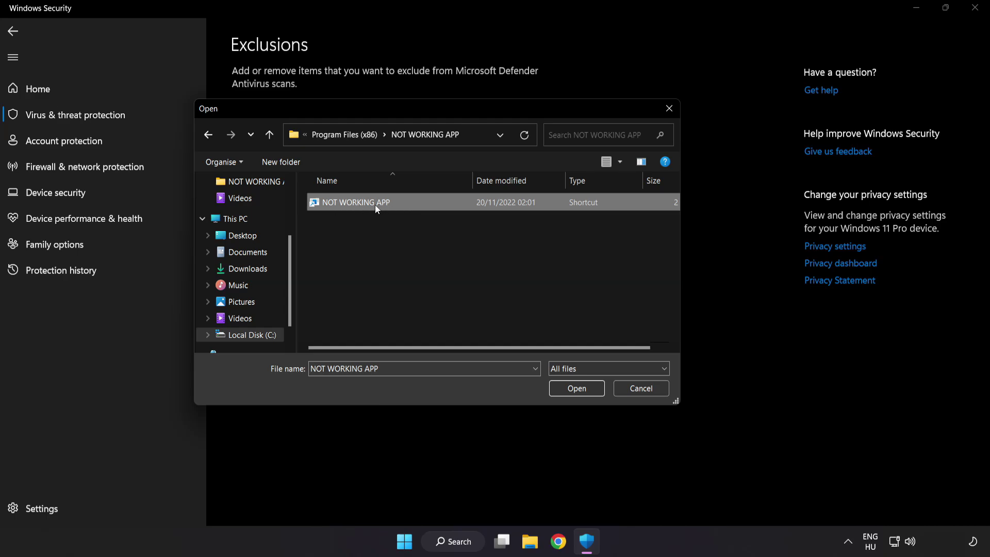
click(578, 392)
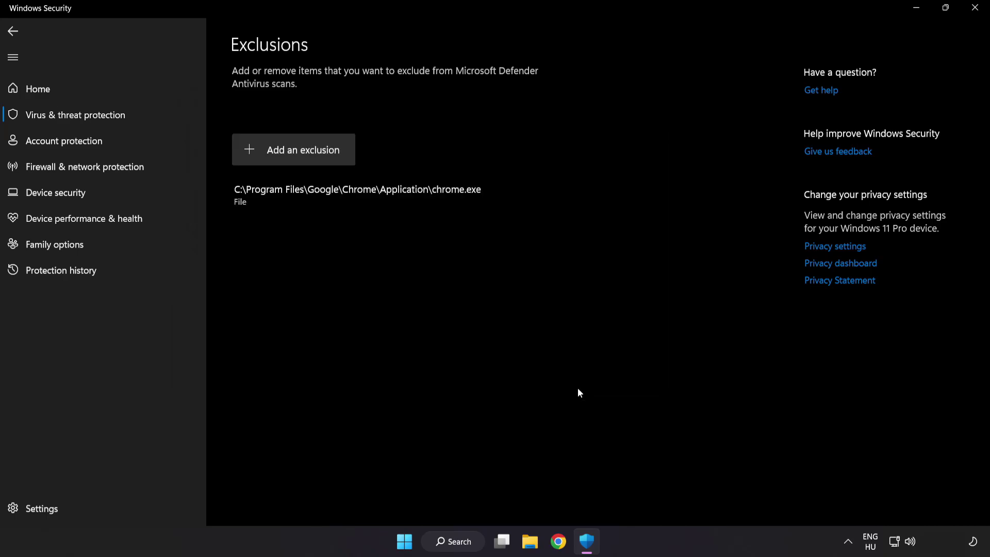
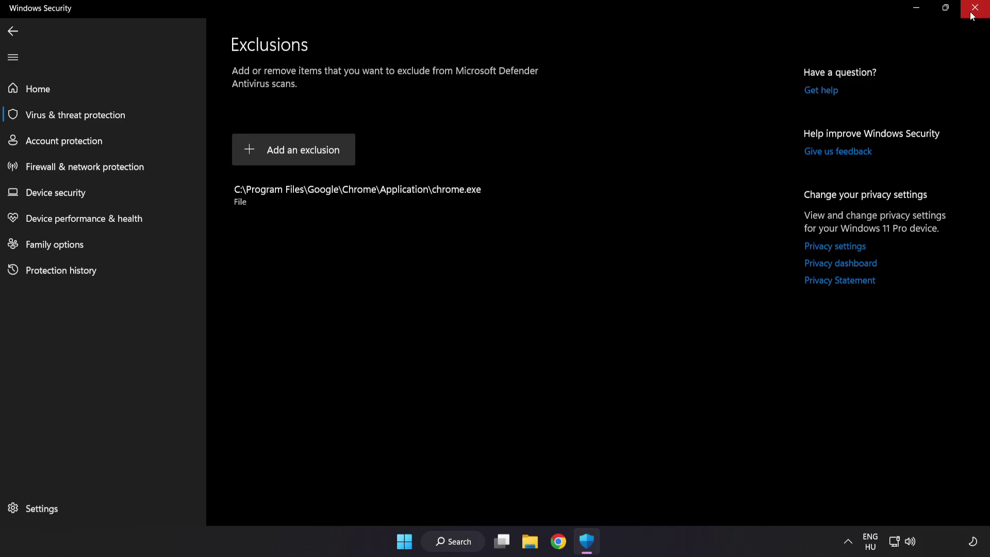
Close Windows Security and bring up the power options for restarting the computer.
click(972, 16)
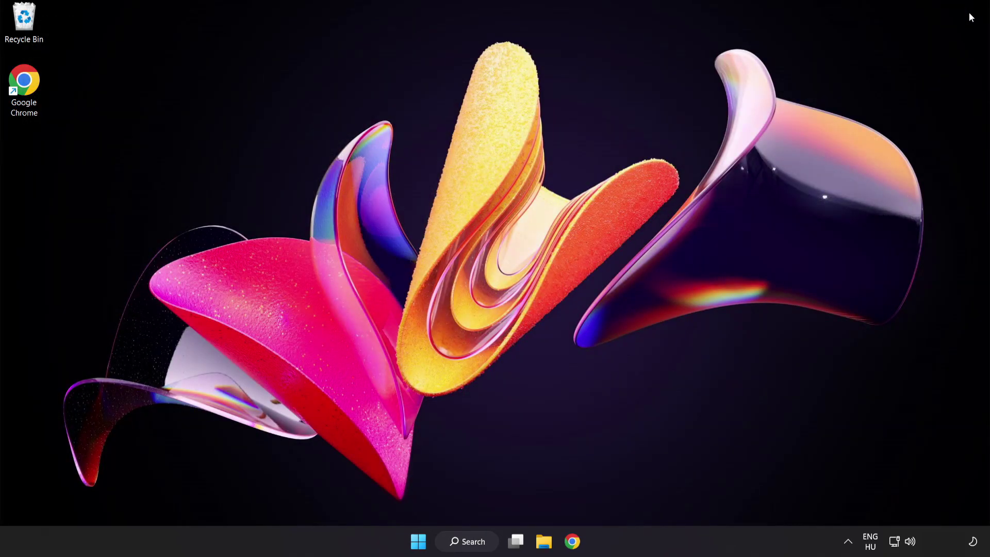
key(super)
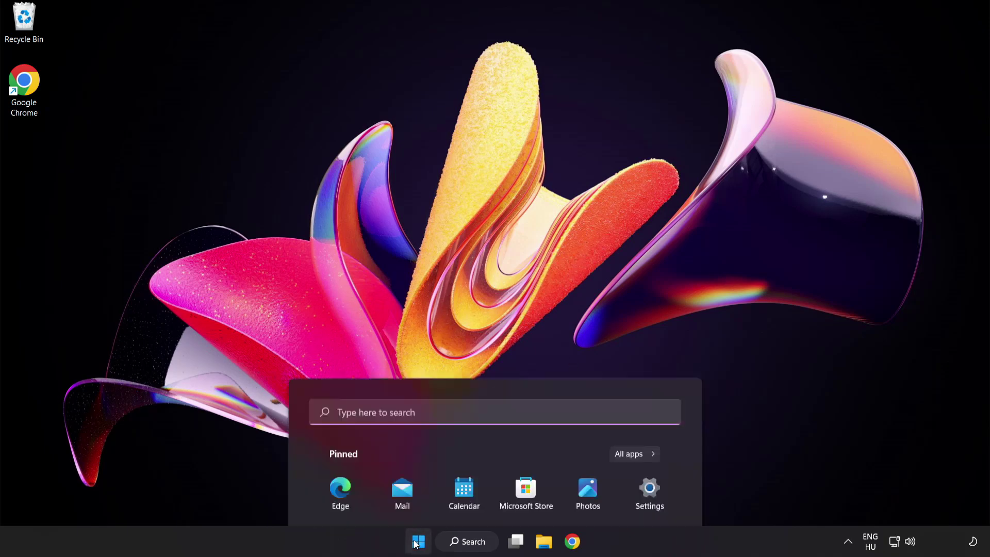
click(655, 496)
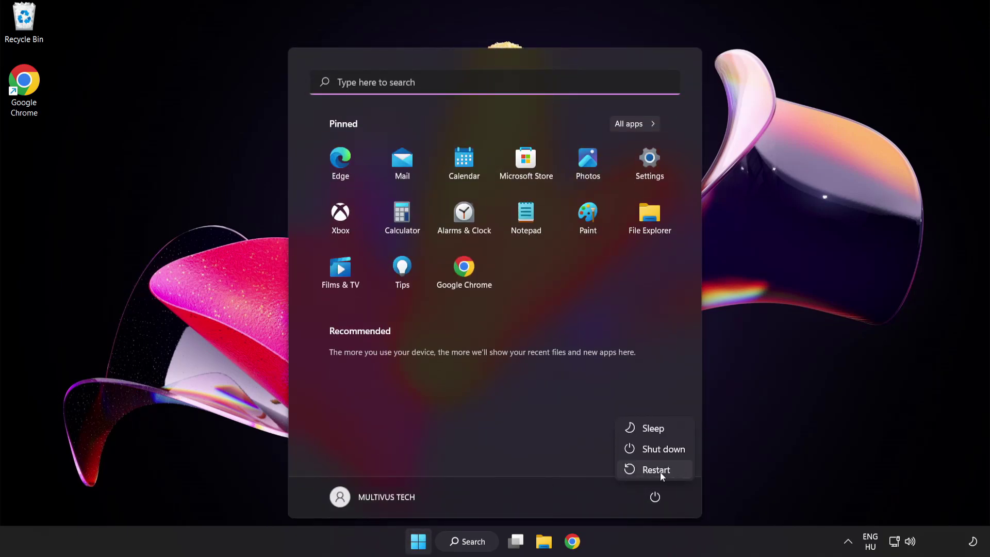